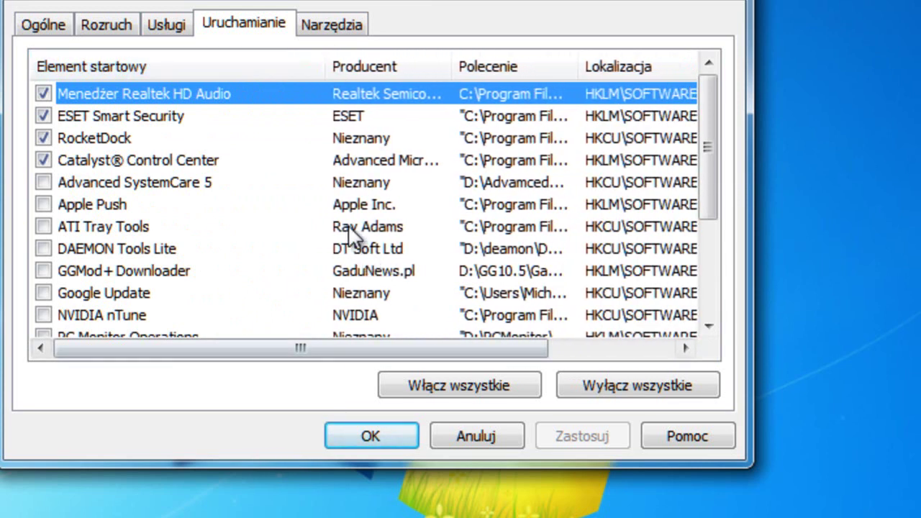
- Review the full list of startup items, checking which programs are enabled at system start
scroll(388, 284, down, 3)
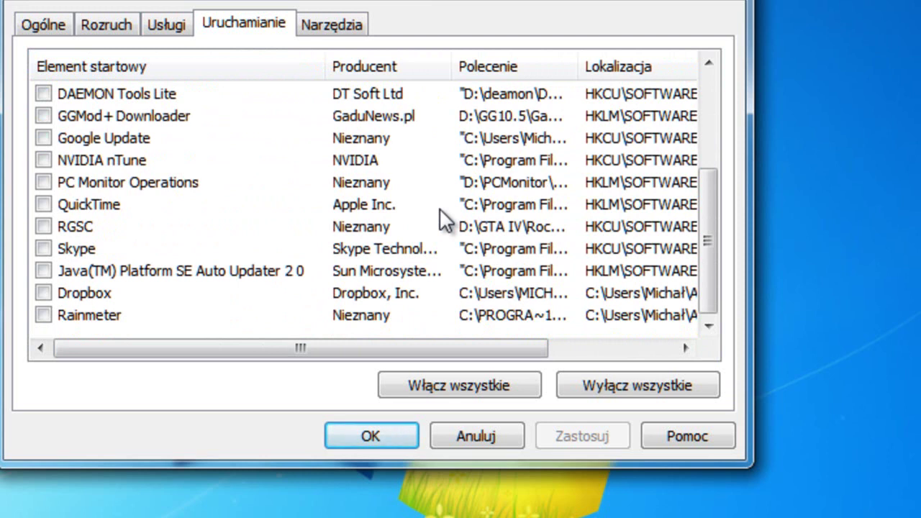
scroll(445, 219, up, 3)
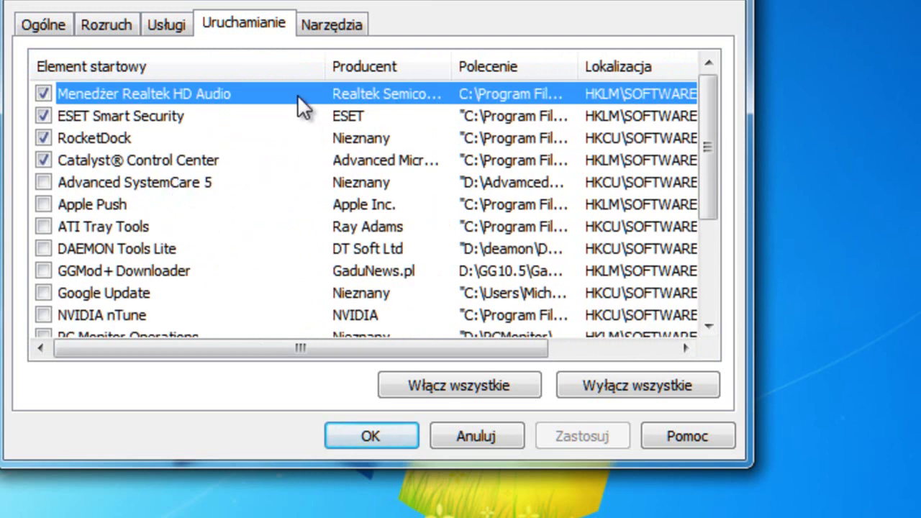
scroll(276, 205, down, 3)
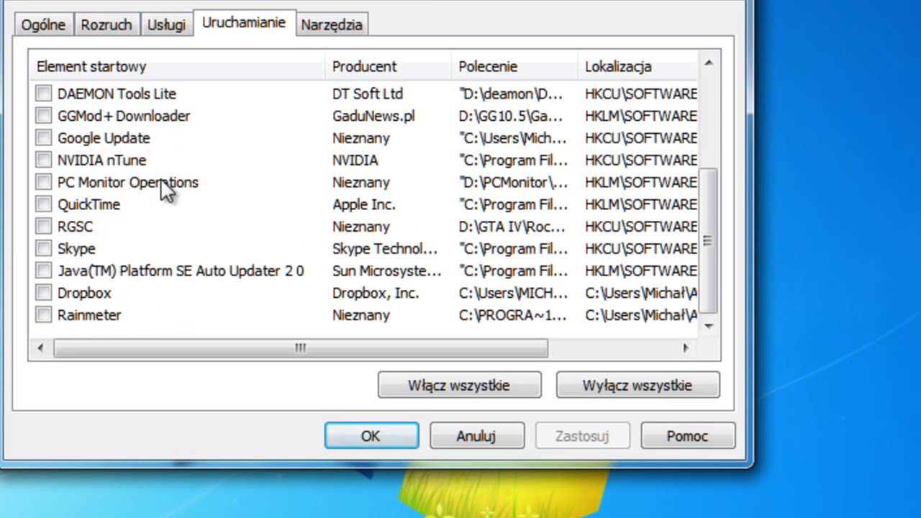
scroll(154, 180, up, 1)
scroll(180, 201, up, 2)
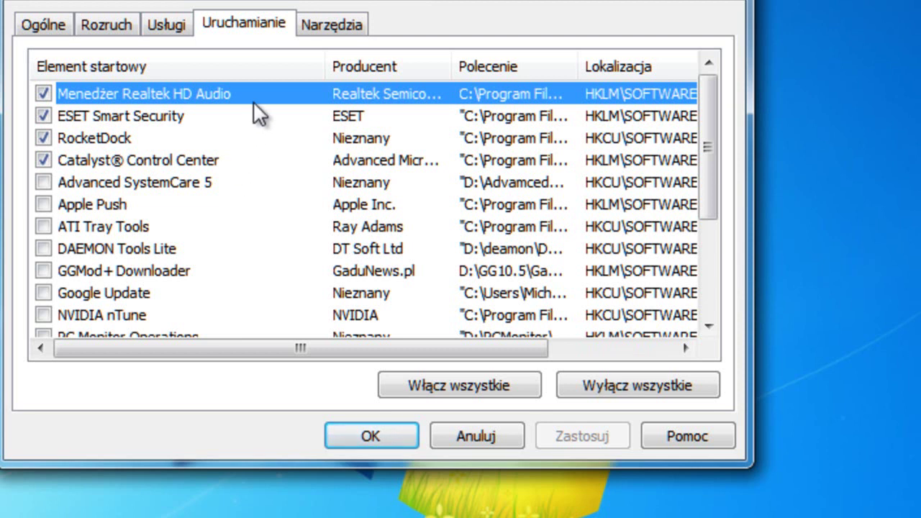
- Set the number of processors to 2 in the advanced boot options for Windows 7 and confirm
click(116, 25)
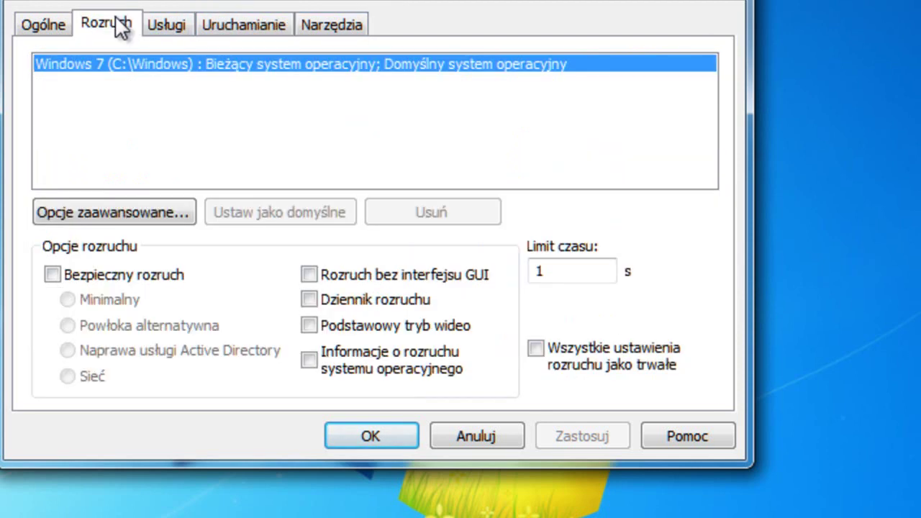
click(157, 212)
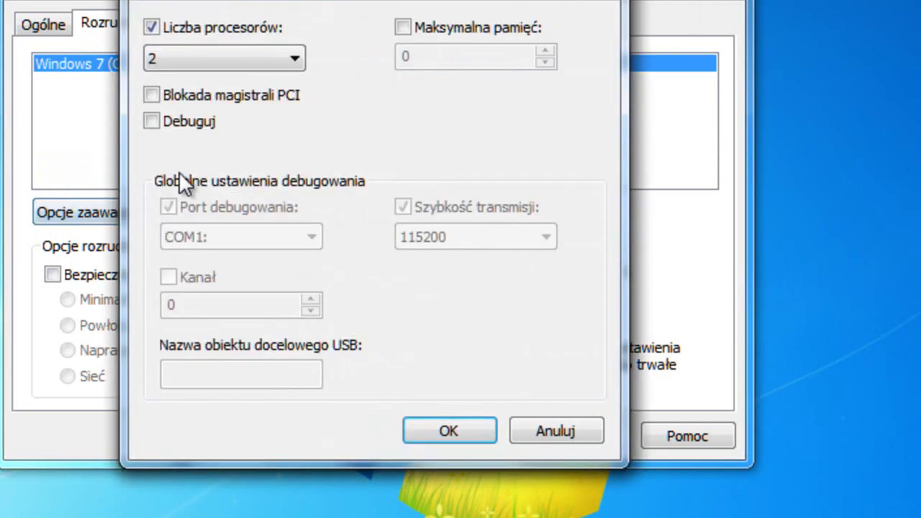
click(238, 57)
click(238, 58)
click(237, 57)
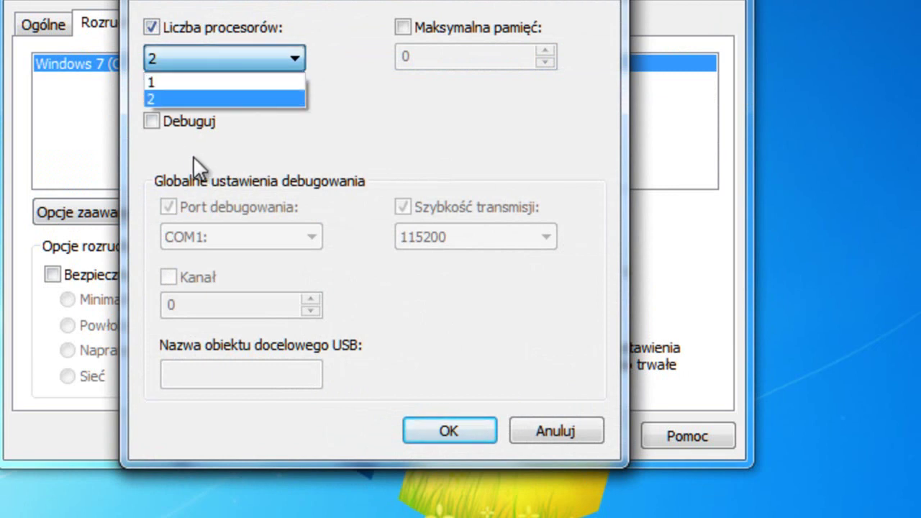
click(267, 96)
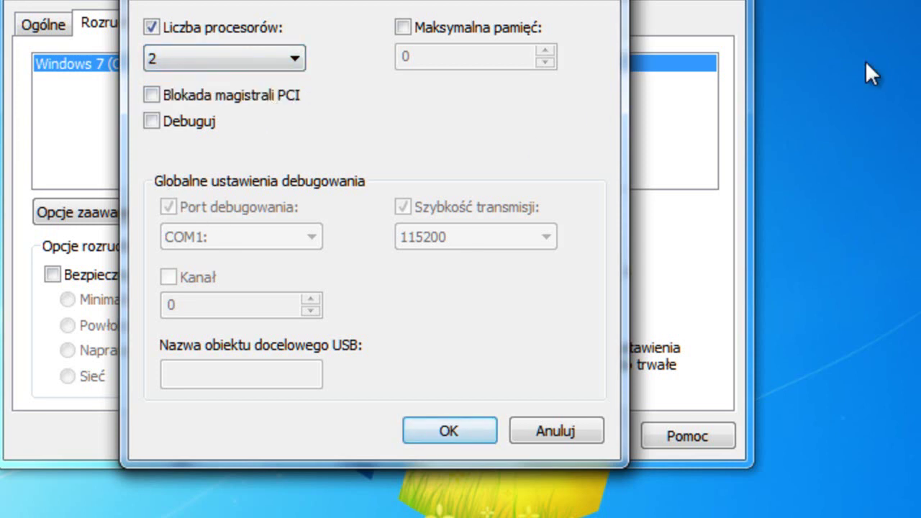
click(440, 432)
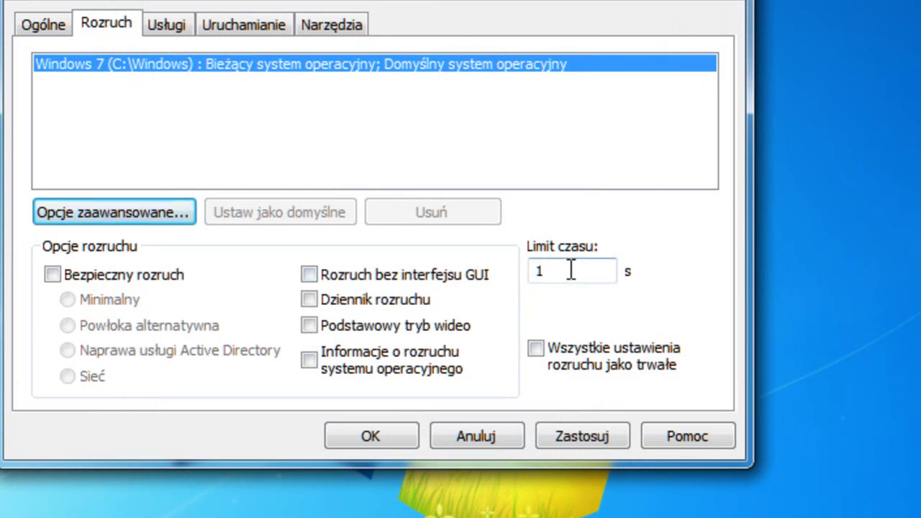
- Look over the general startup selection and the system tools list, and apply and confirm the configuration changes
click(36, 28)
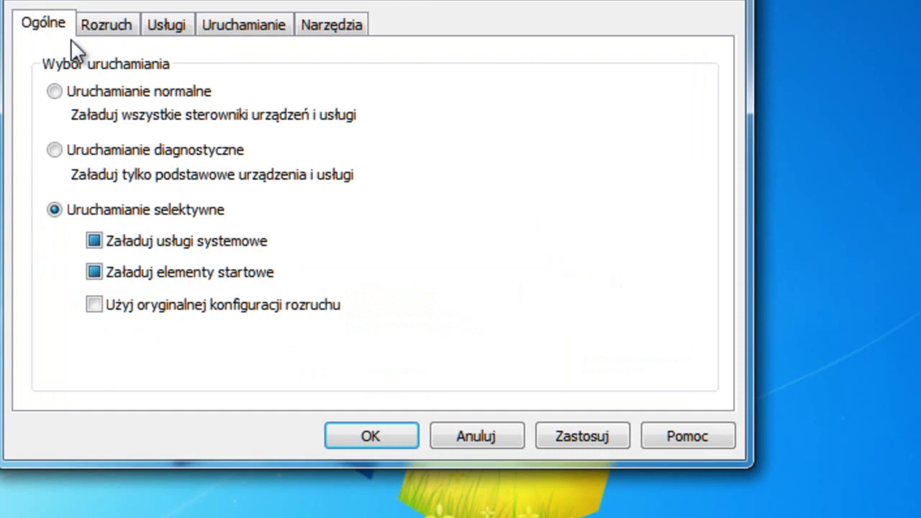
click(333, 36)
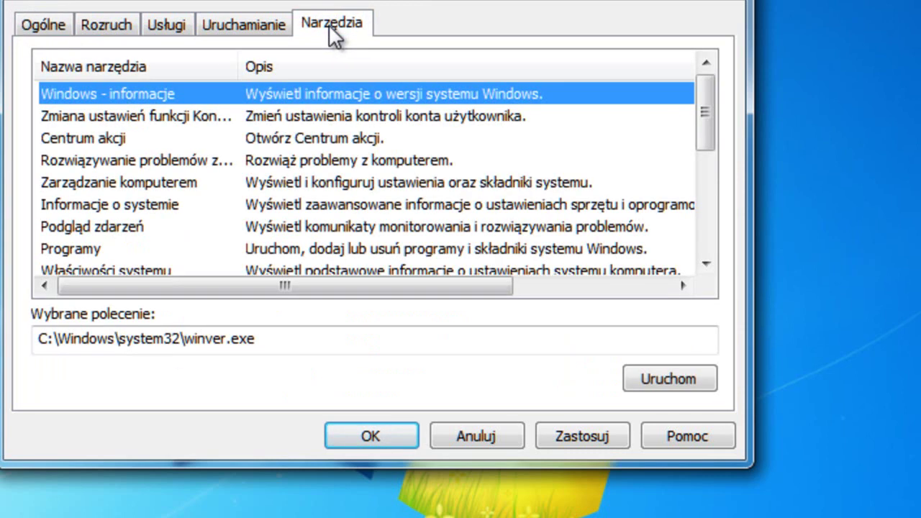
scroll(360, 185, down, 4)
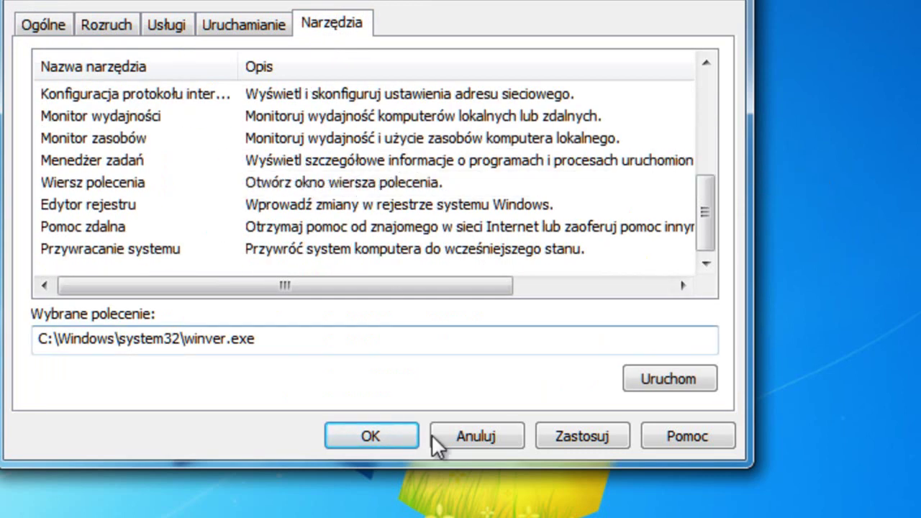
click(583, 436)
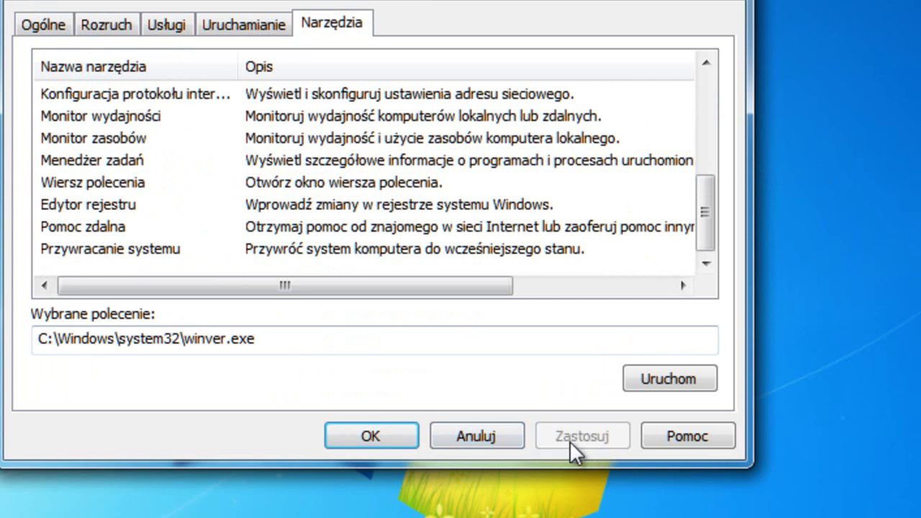
click(369, 437)
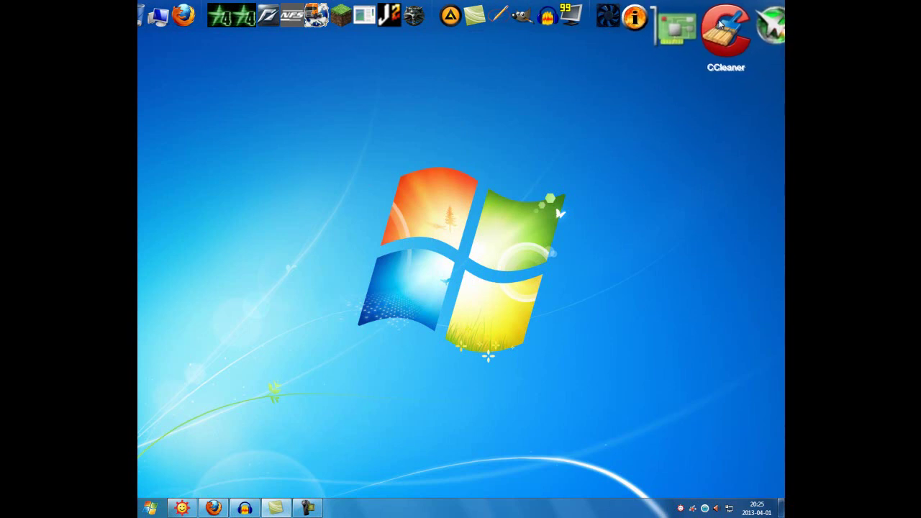
- Open CCleaner and review the Windows cleaning options from Internet Explorer through Zaawansowane
click(720, 25)
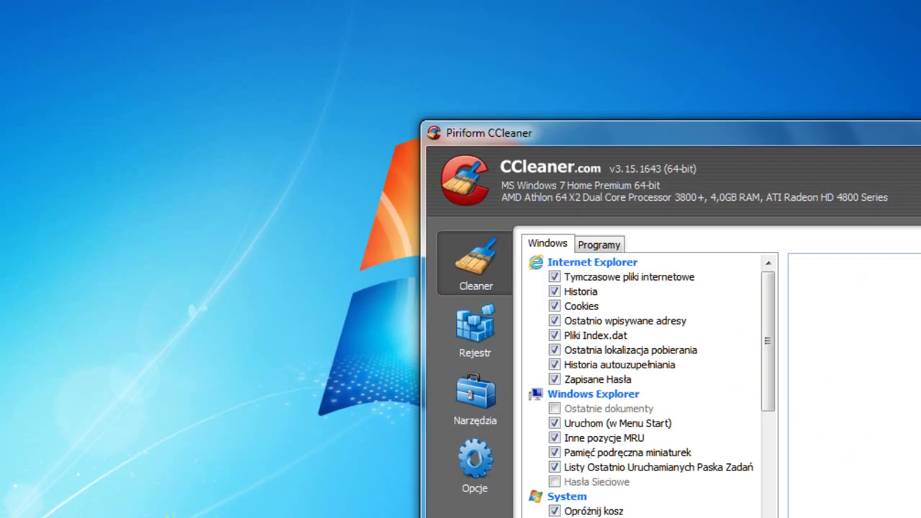
drag(853, 134, 572, 2)
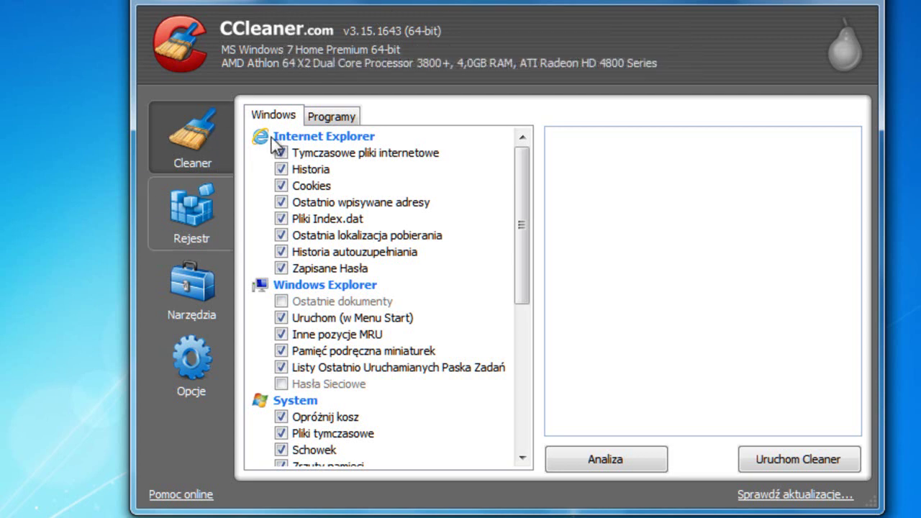
drag(521, 196, 576, 180)
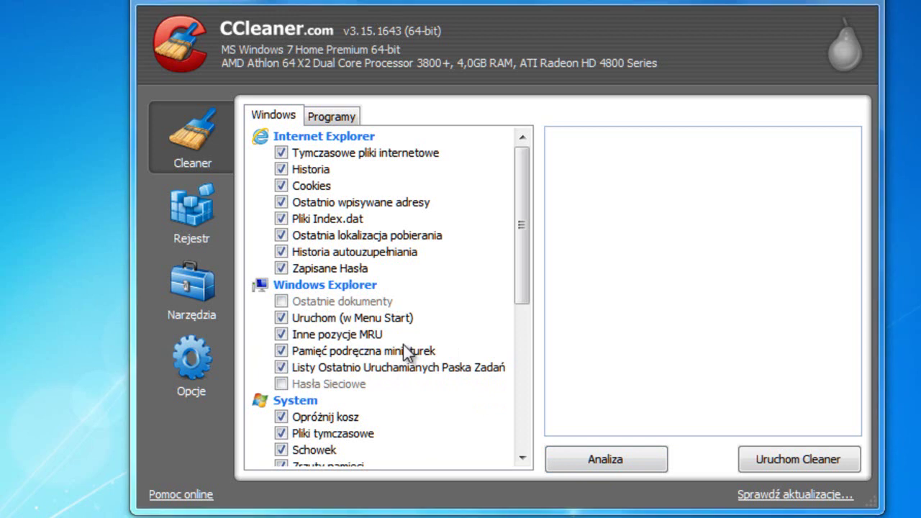
drag(526, 252, 532, 328)
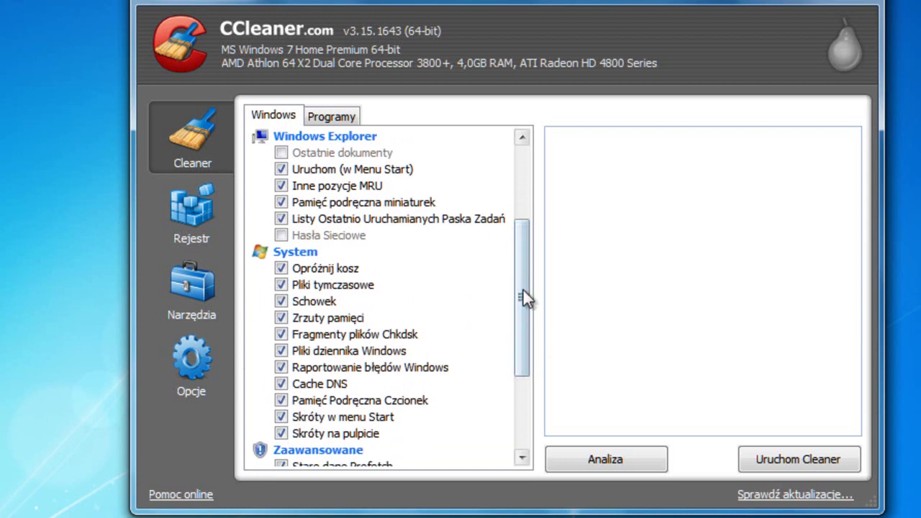
drag(526, 297, 521, 370)
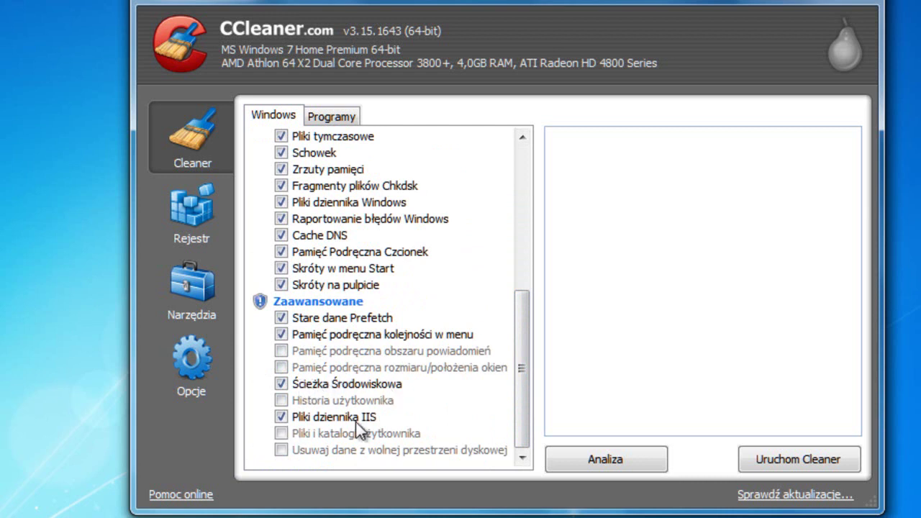
- Examine the Firefox/Mozilla entries among the application cleaning options
click(357, 124)
drag(527, 165, 482, 201)
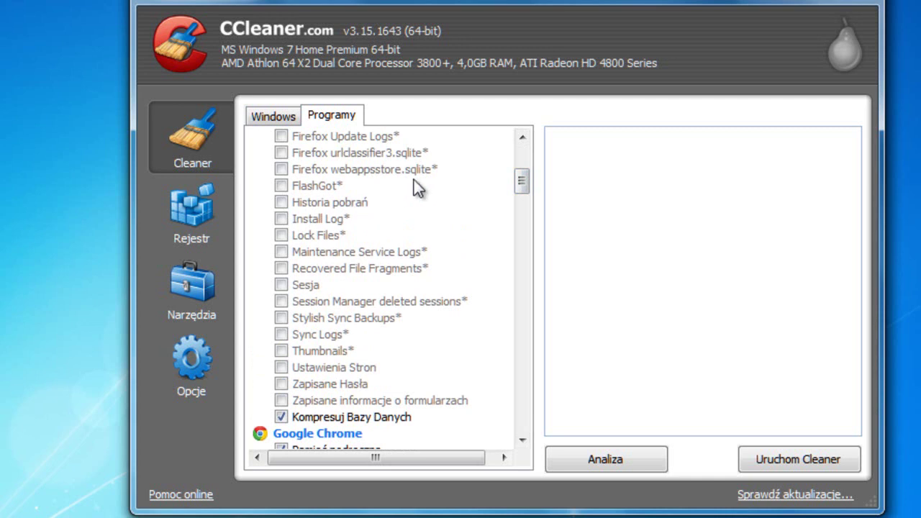
drag(522, 179, 538, 158)
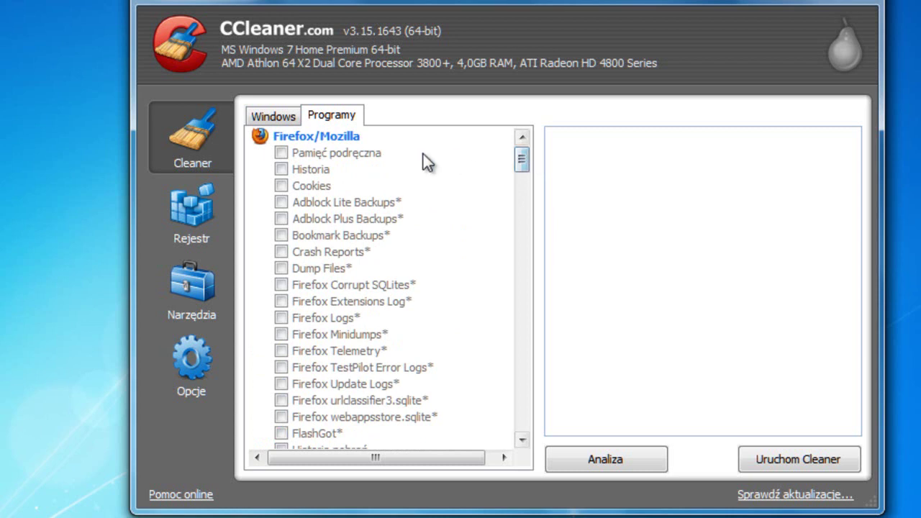
scroll(401, 253, down, 1)
scroll(373, 231, up, 1)
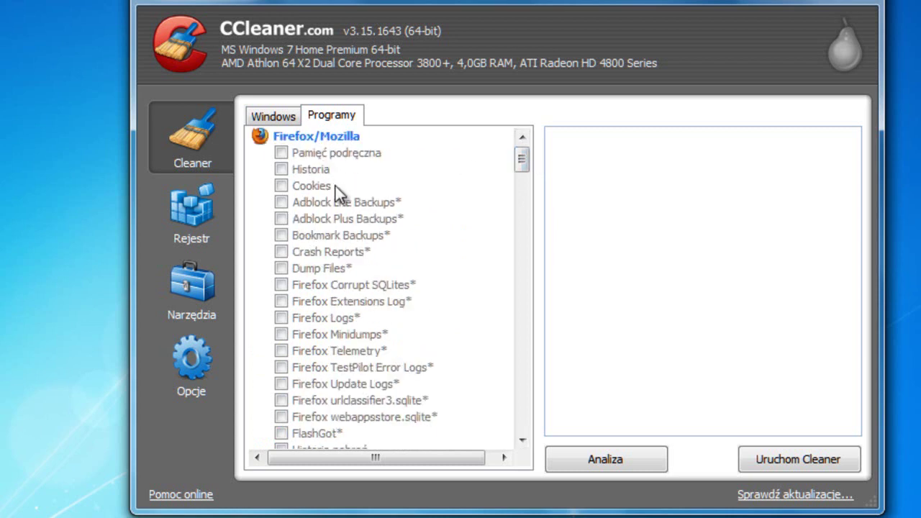
scroll(364, 169, down, 6)
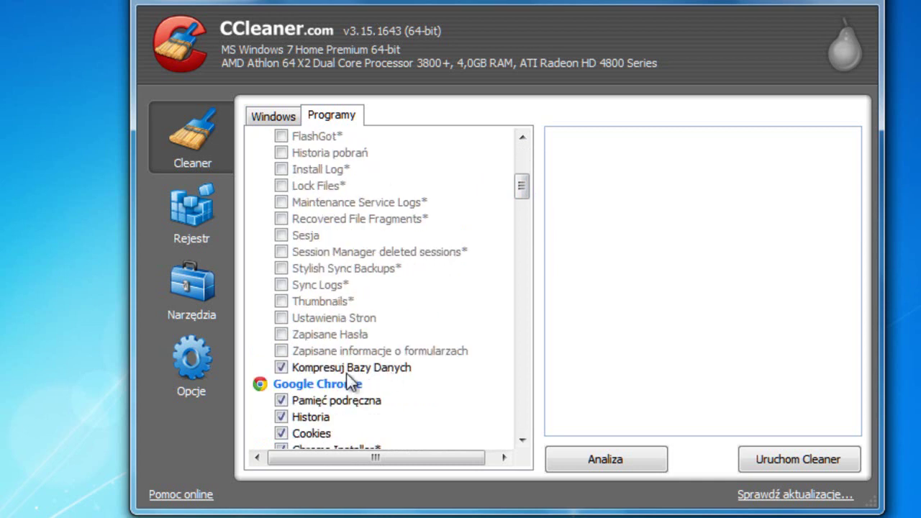
scroll(392, 297, up, 6)
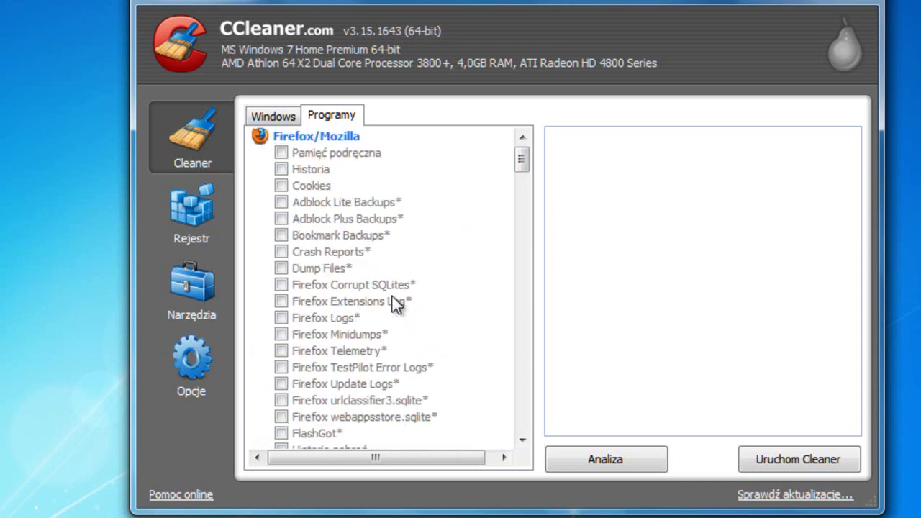
scroll(417, 231, down, 4)
scroll(352, 342, down, 1)
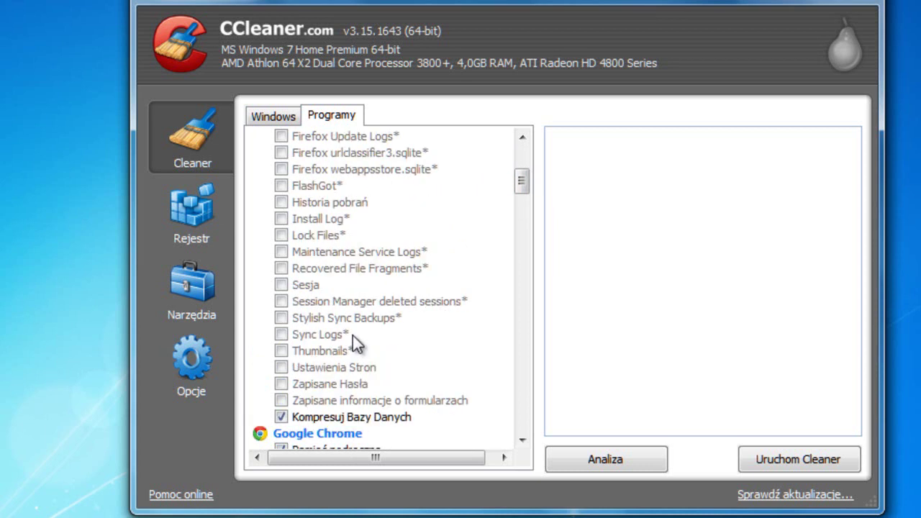
- Examine the cleaning options for Google Chrome and the Programy category
scroll(373, 345, down, 2)
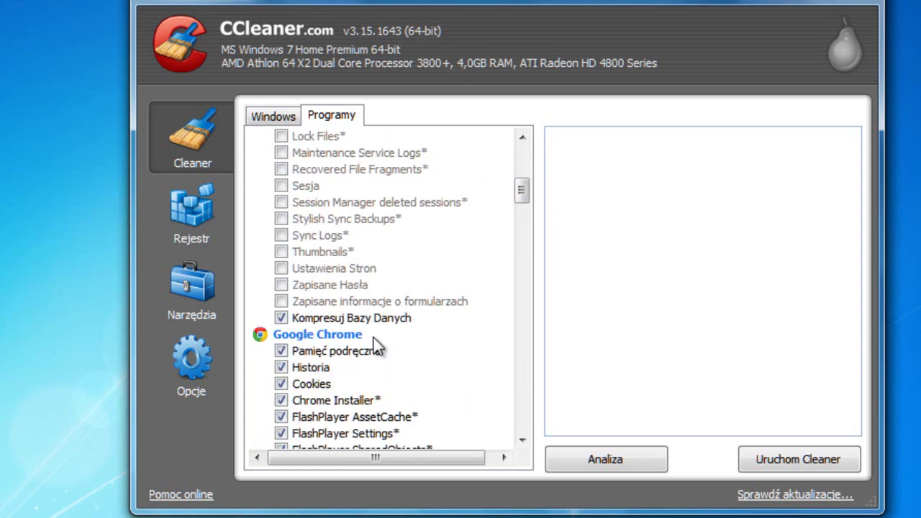
scroll(373, 337, down, 1)
scroll(371, 378, down, 3)
scroll(464, 238, up, 1)
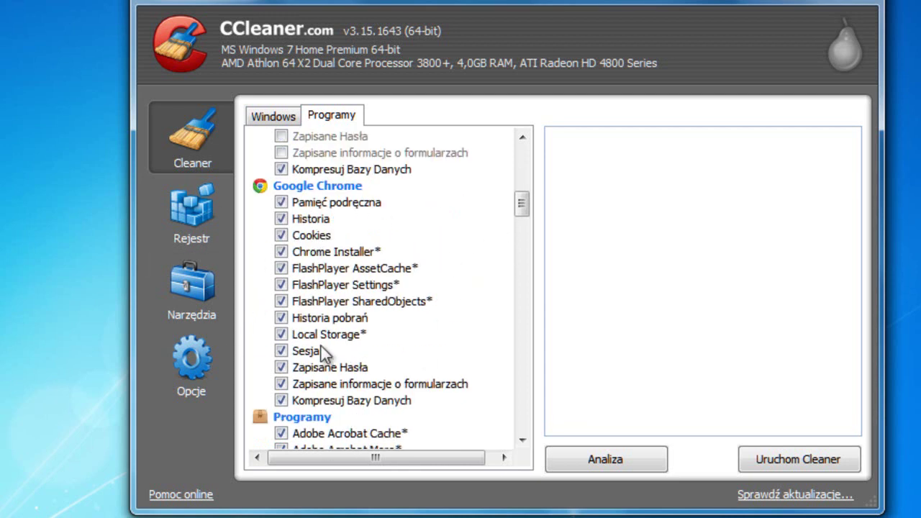
scroll(404, 316, down, 3)
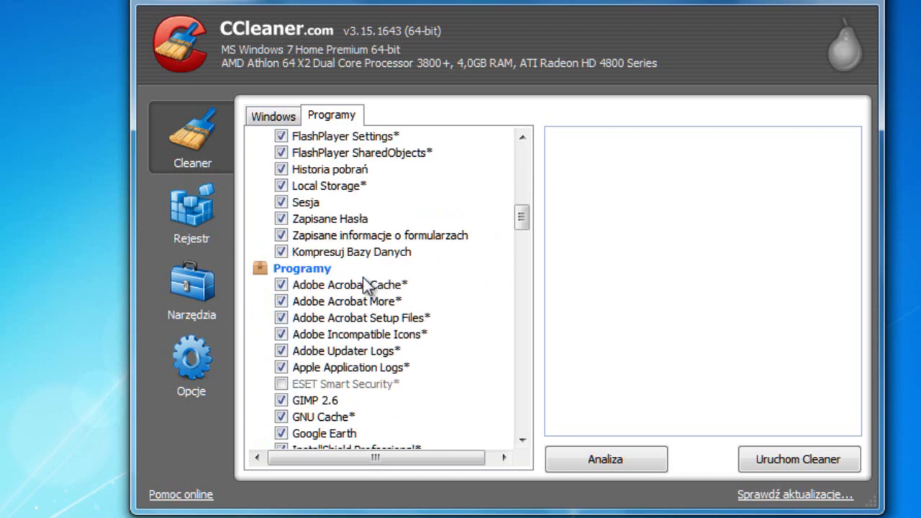
scroll(452, 277, down, 3)
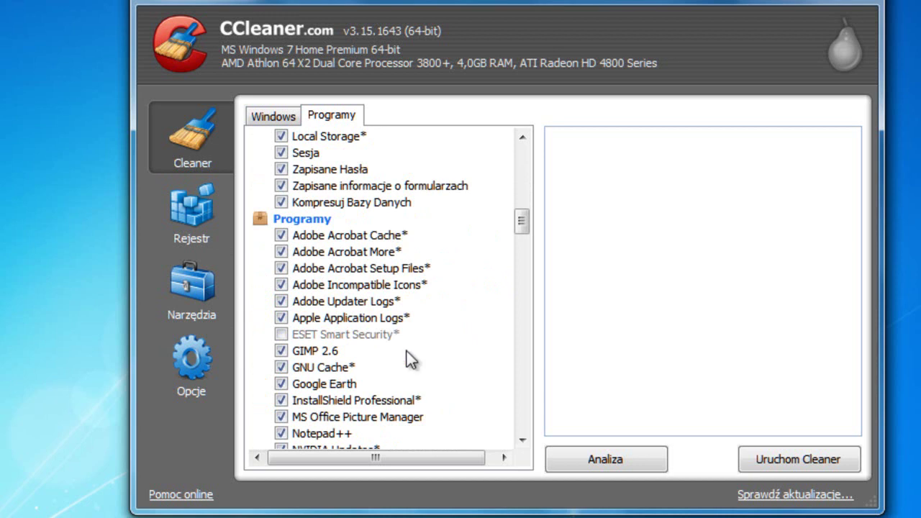
- Examine the application cleaning options in the Internet and Multimedia categories, down to the start of Narzędzia
scroll(468, 346, down, 1)
scroll(473, 348, down, 2)
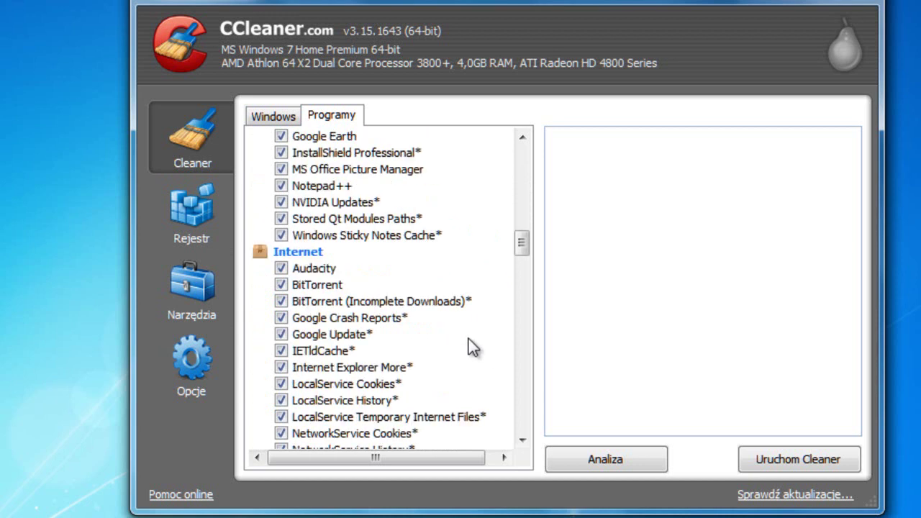
scroll(492, 314, down, 3)
scroll(425, 302, down, 2)
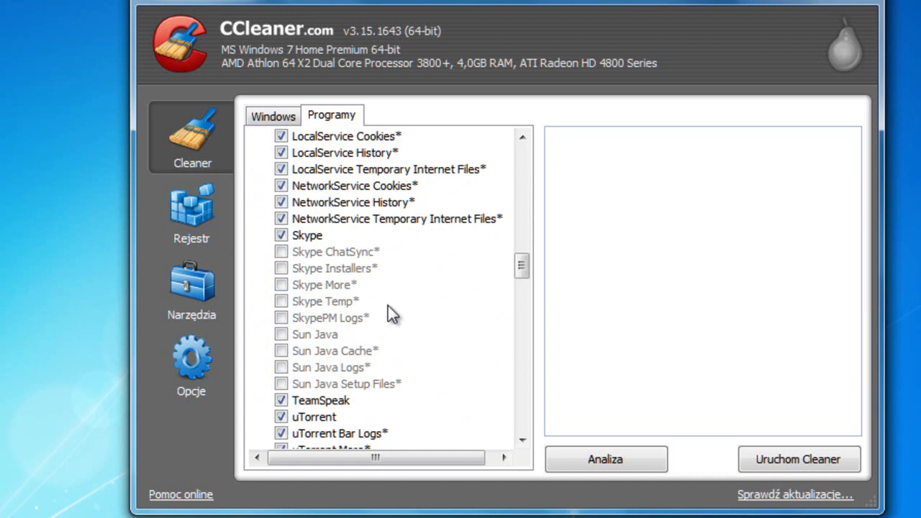
scroll(388, 306, down, 1)
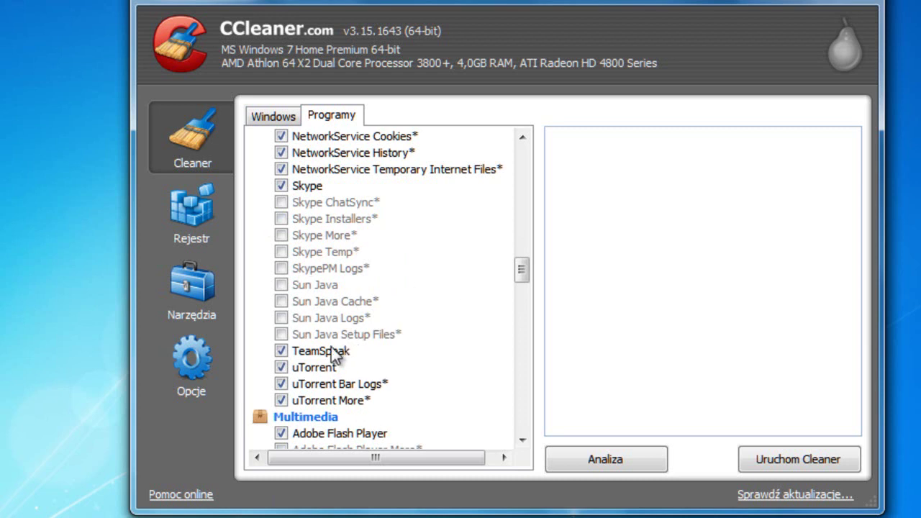
scroll(440, 318, down, 5)
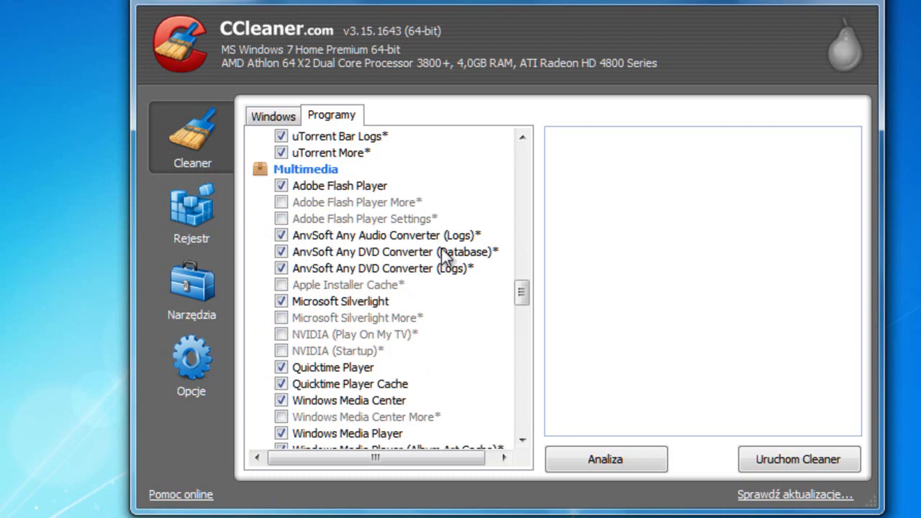
scroll(367, 234, down, 1)
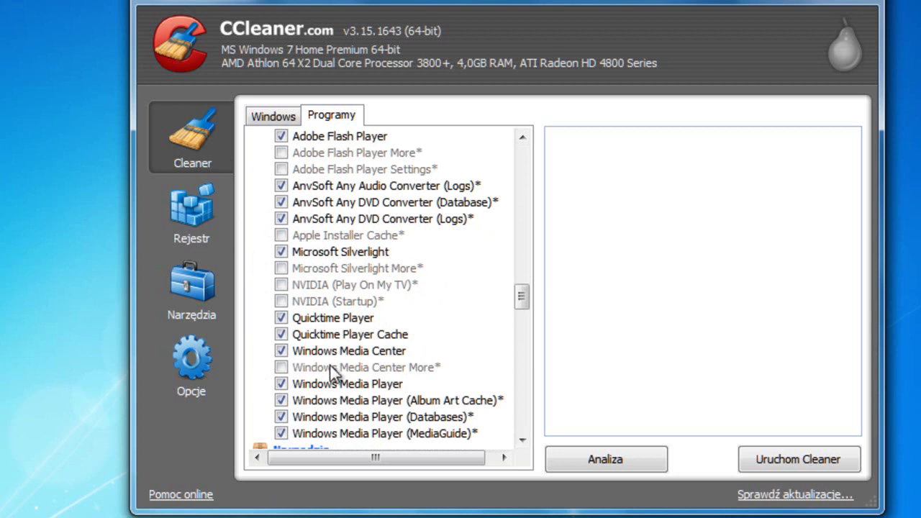
scroll(328, 370, down, 2)
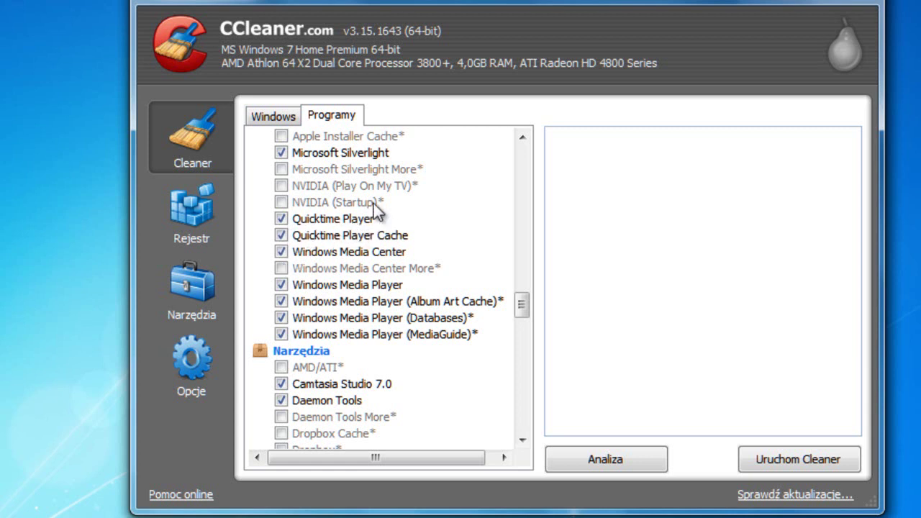
- Examine the application cleaning options in the Narzędzia, Windows and Games categories through the end of the list
scroll(357, 348, down, 2)
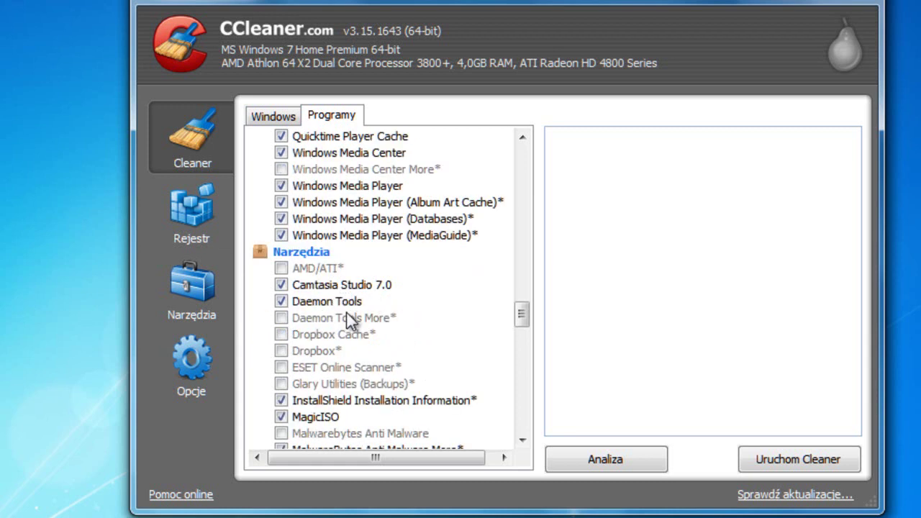
scroll(339, 316, down, 2)
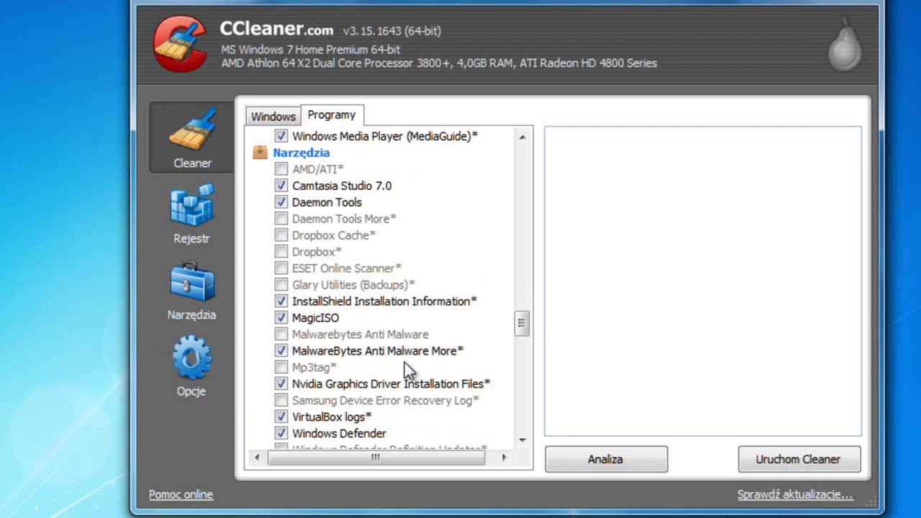
scroll(260, 394, down, 2)
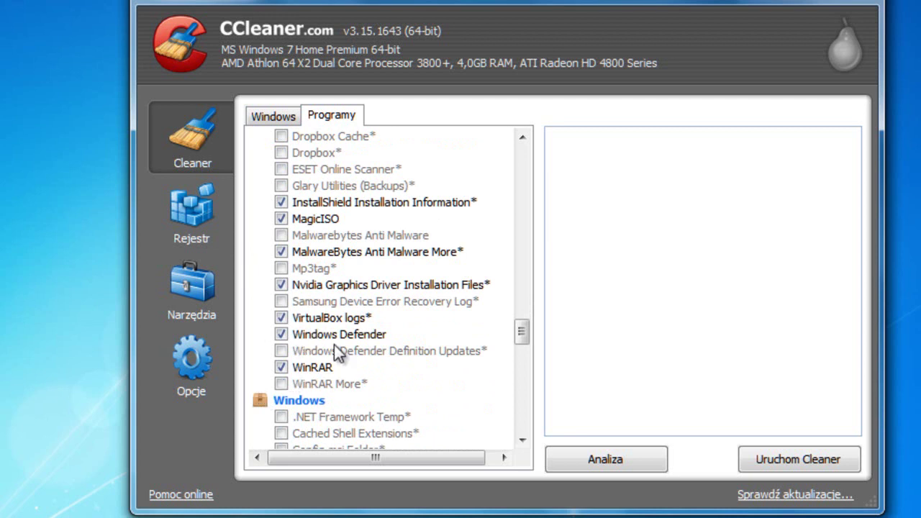
scroll(389, 387, down, 2)
scroll(392, 386, down, 2)
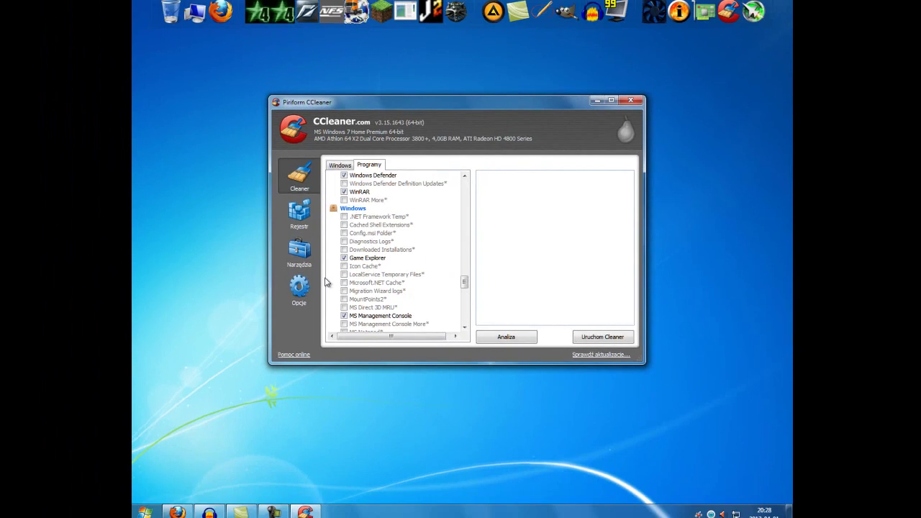
key(super)
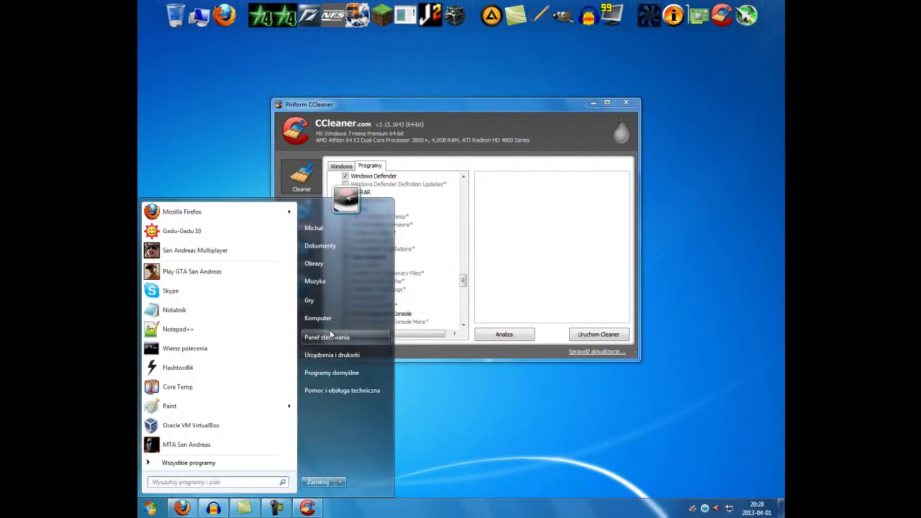
click(422, 172)
scroll(421, 255, down, 8)
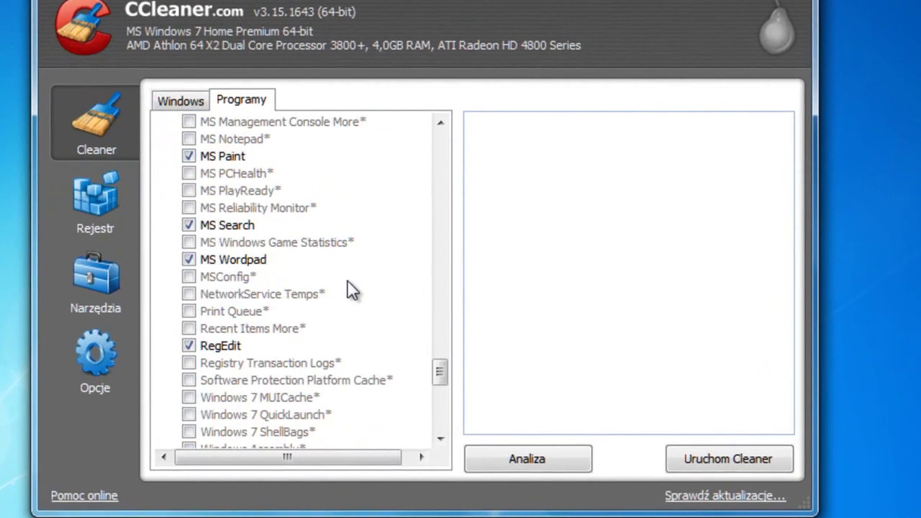
scroll(350, 289, down, 9)
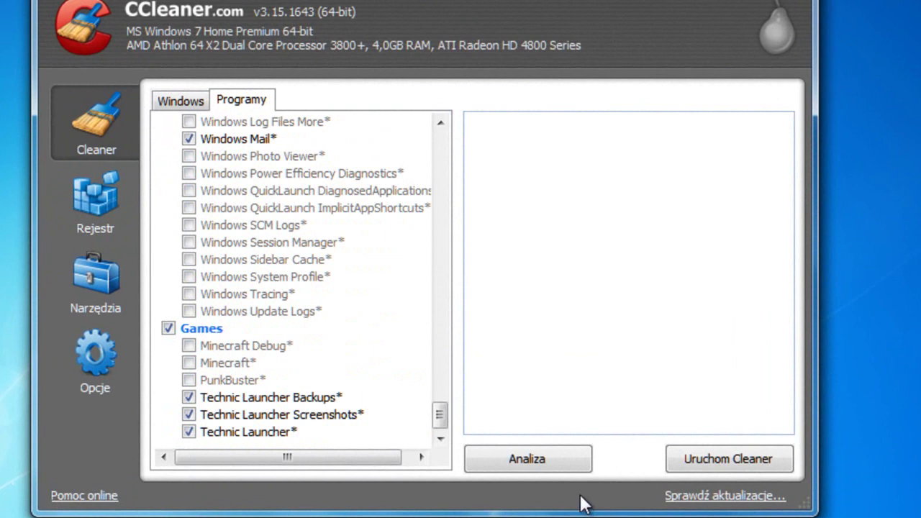
- Run the cleaning analysis and widen the window to review the size and file count of each item found
click(562, 459)
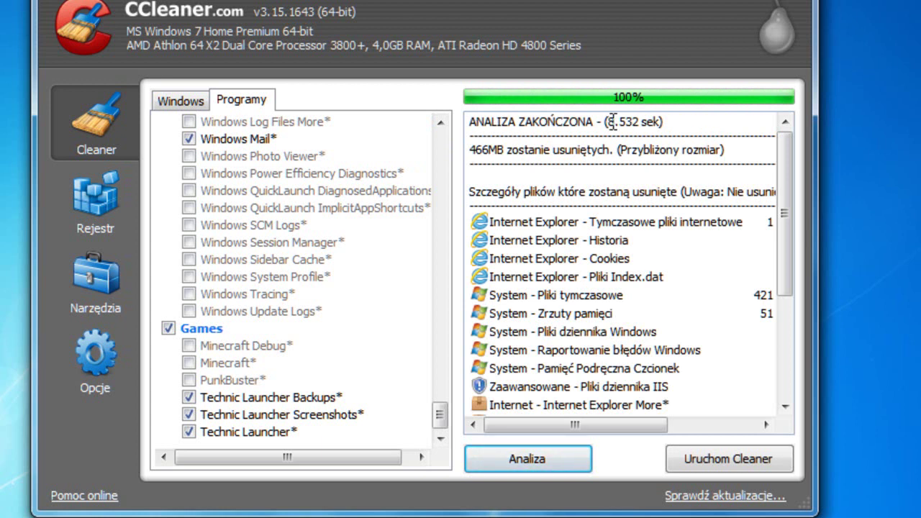
drag(760, 147, 450, 165)
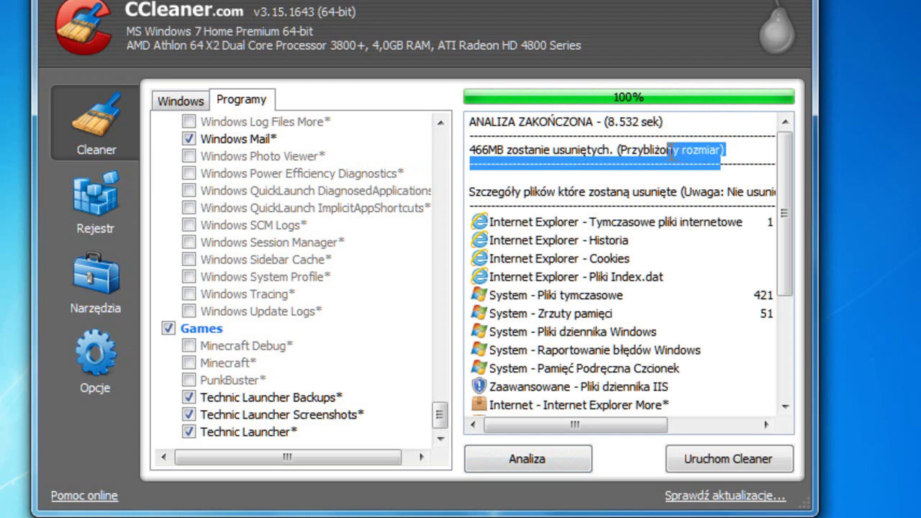
drag(628, 149, 732, 149)
click(732, 149)
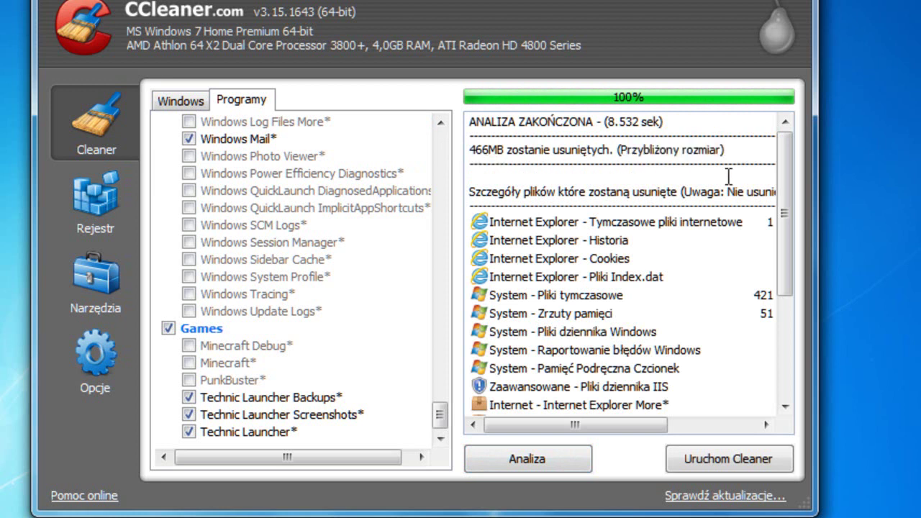
scroll(724, 180, down, 3)
scroll(608, 167, down, 1)
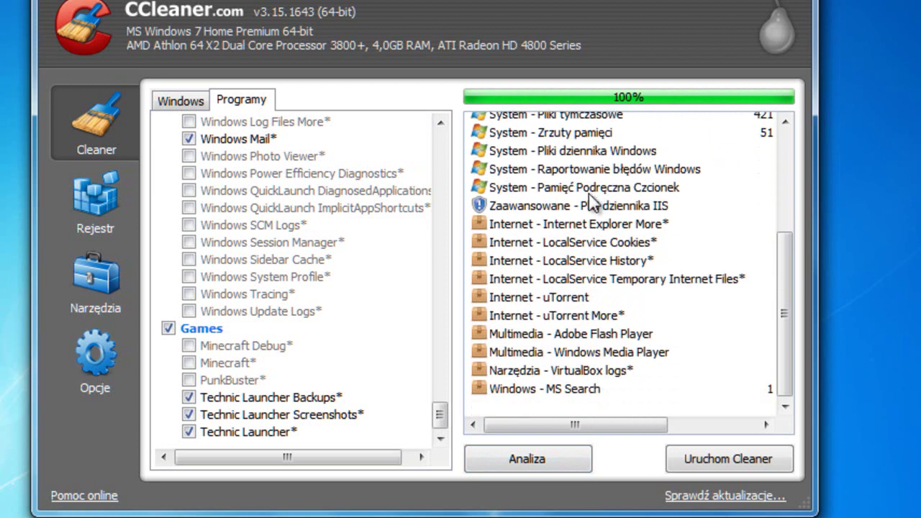
drag(819, 184, 920, 183)
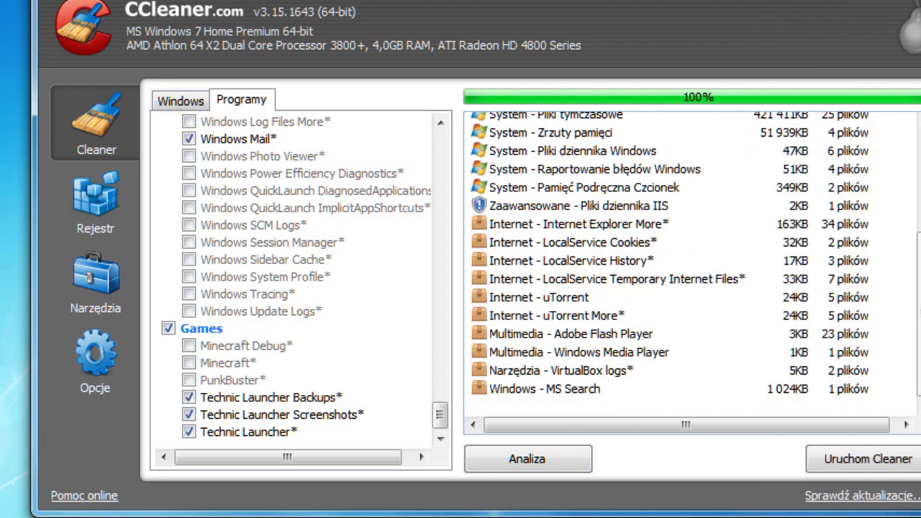
scroll(894, 263, up, 2)
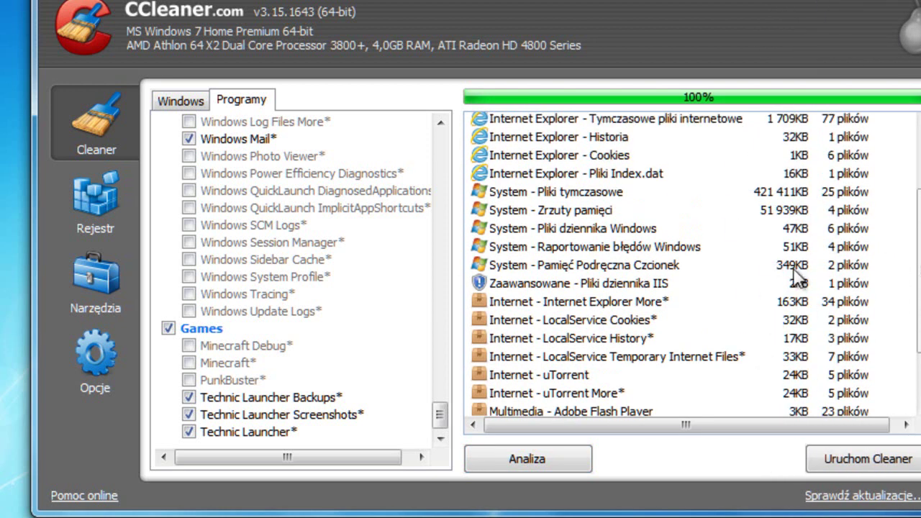
- Run the cleaner on the selected items and check the total amount of data removed
click(877, 460)
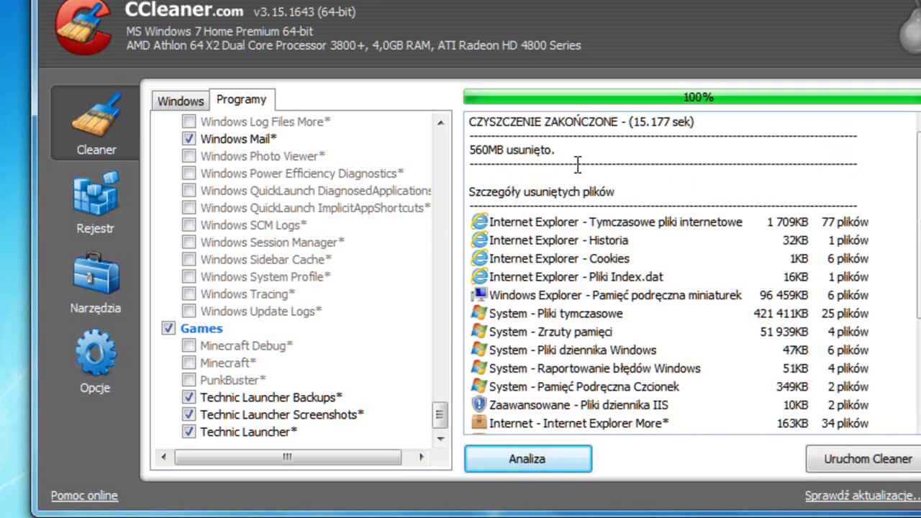
triple_click(474, 153)
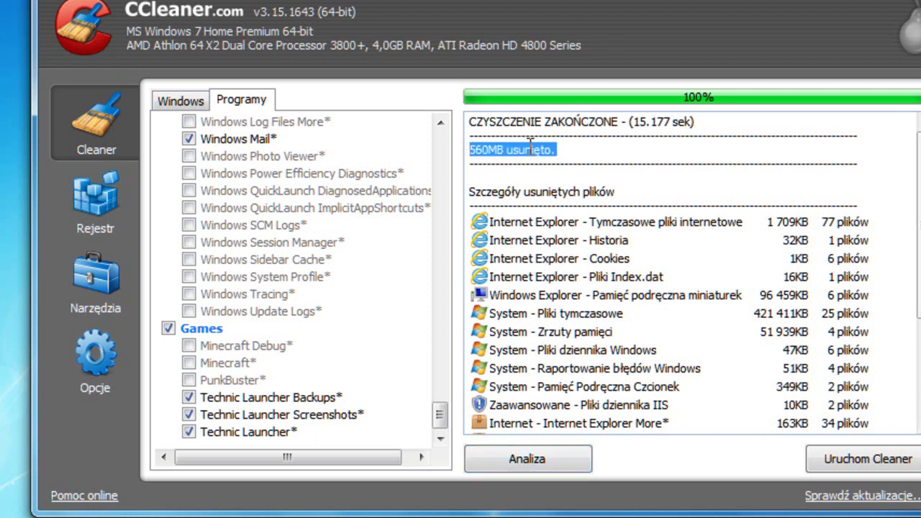
click(593, 149)
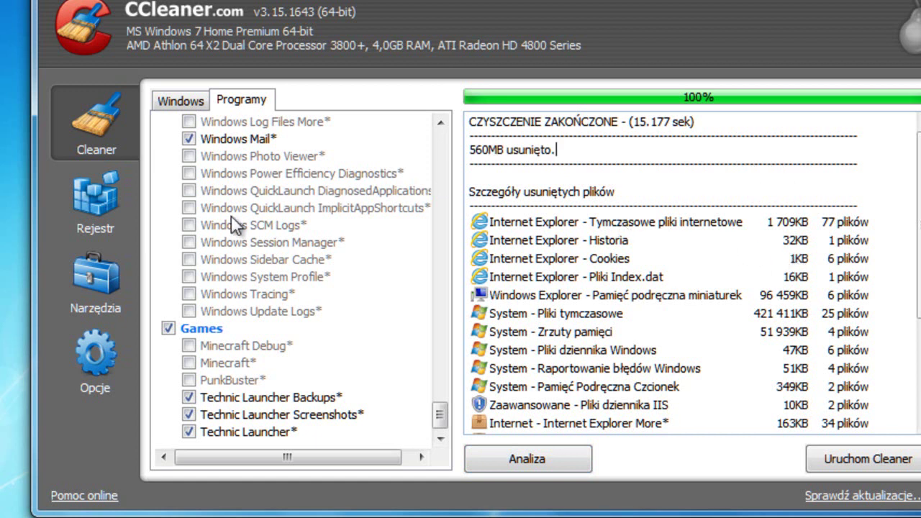
- Scan the registry for problems in all integrity categories and start repairing the selected ones
click(110, 186)
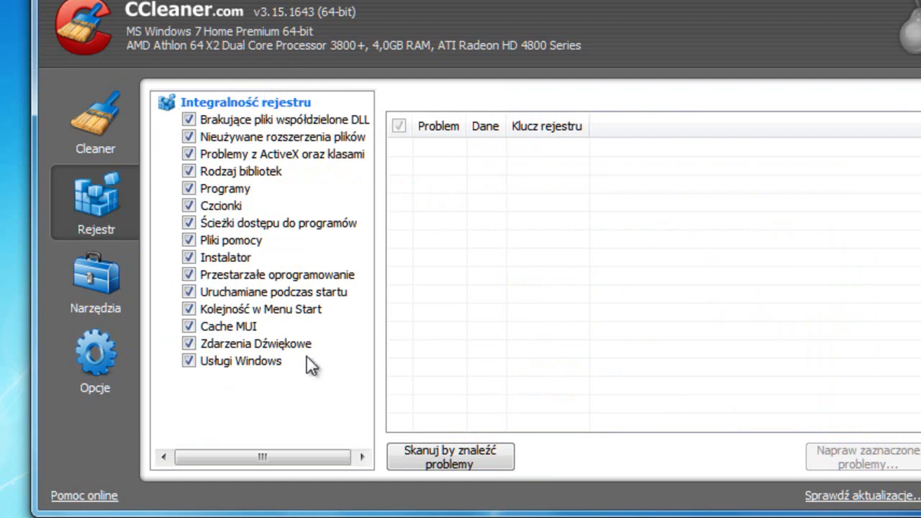
click(430, 458)
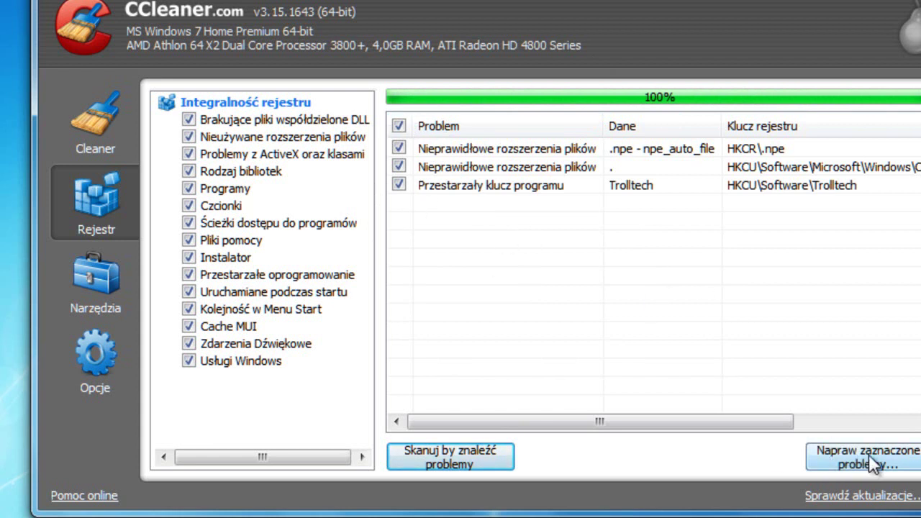
click(911, 462)
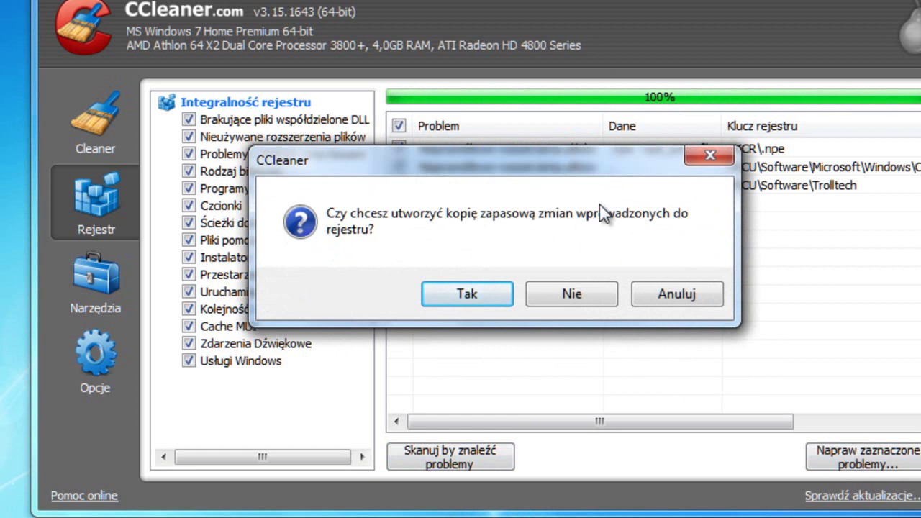
- Save a registry backup as cc_20130401_203005.01kwietnia in the KopieRejestru folder and fix all selected registry problems
click(466, 295)
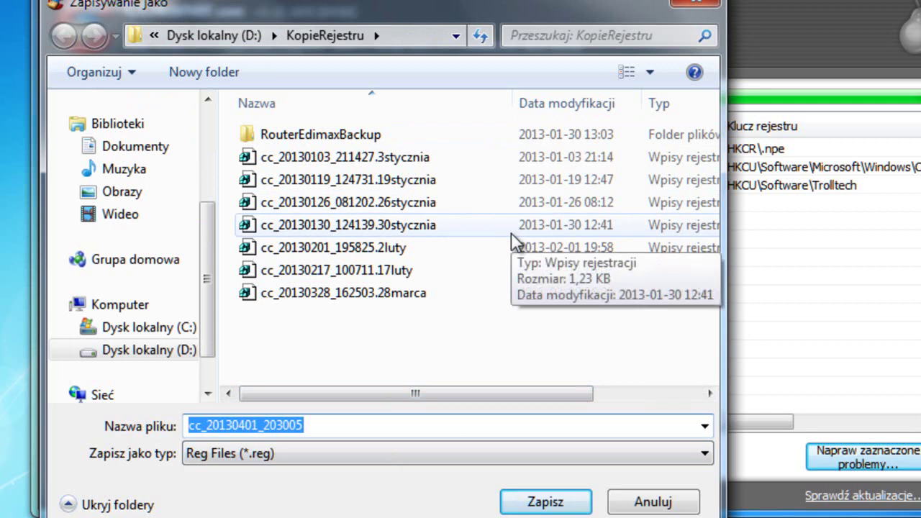
key(End)
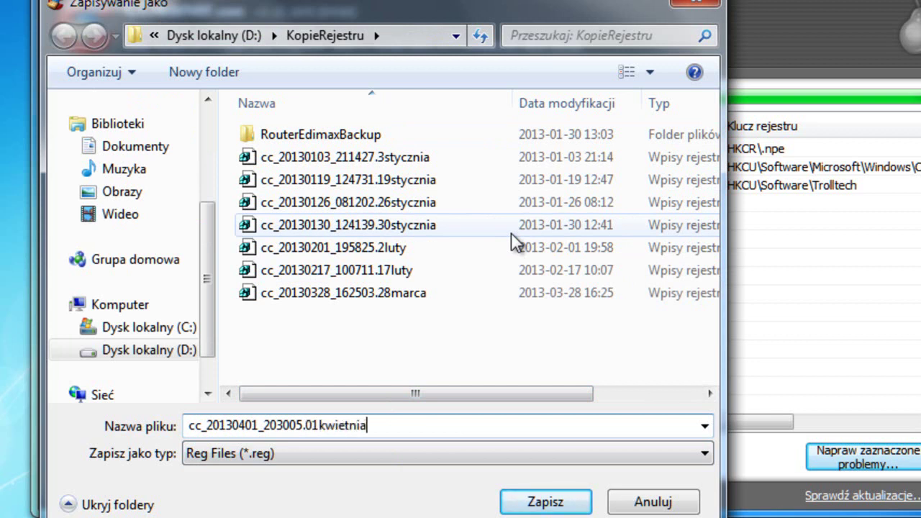
key(Return)
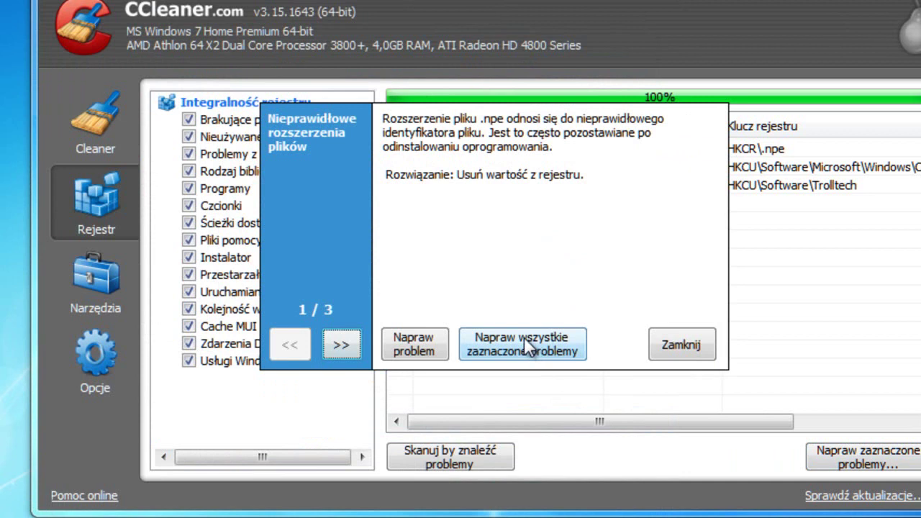
click(553, 332)
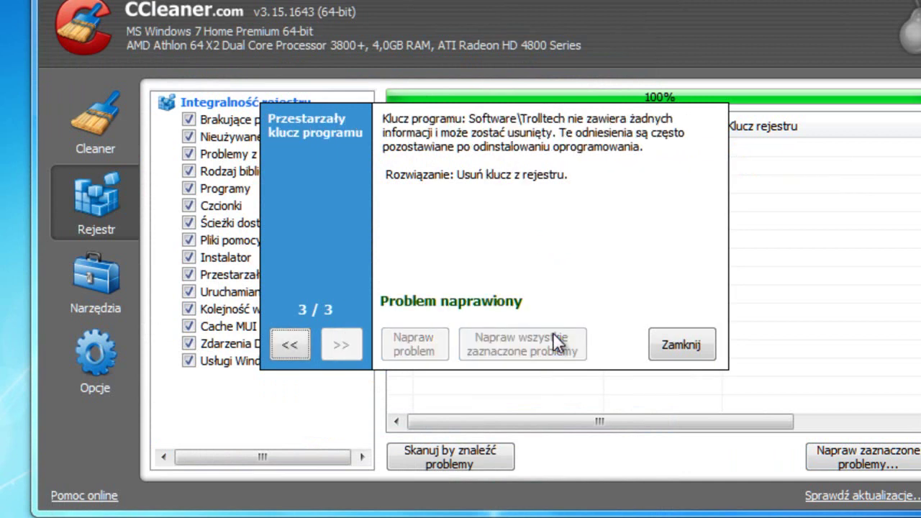
click(673, 352)
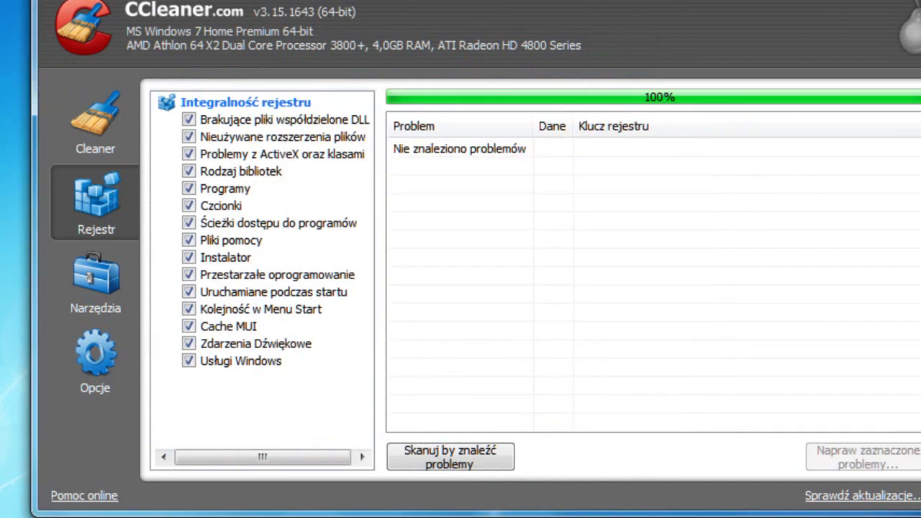
- Examine the list of installed programs in CCleaner's uninstall tool
click(82, 288)
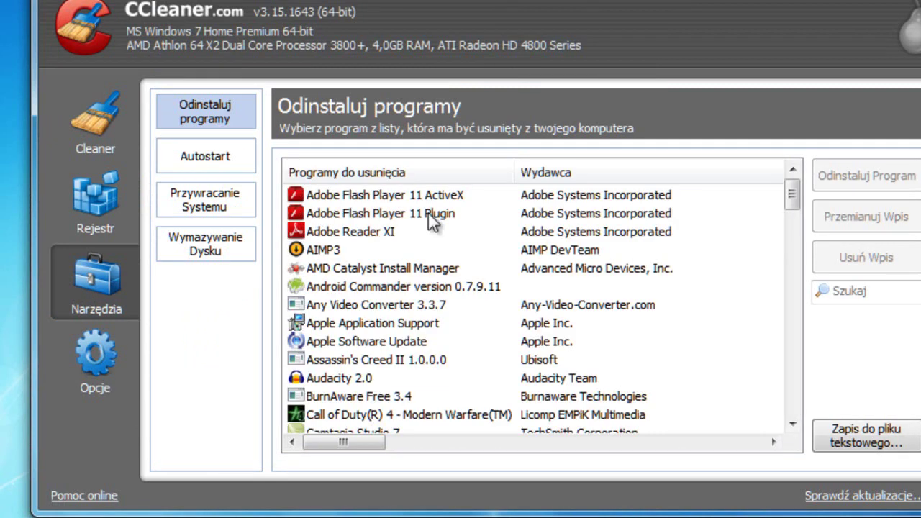
scroll(576, 284, down, 5)
scroll(576, 284, down, 15)
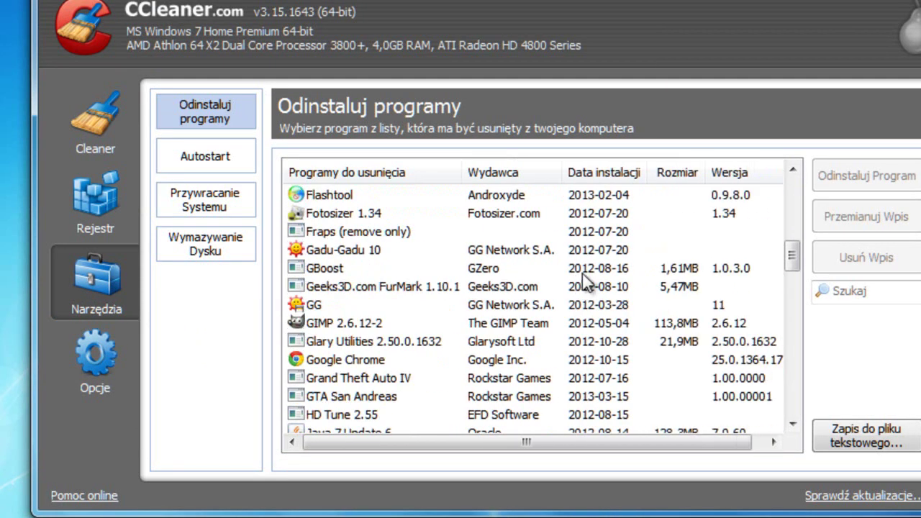
scroll(582, 273, down, 3)
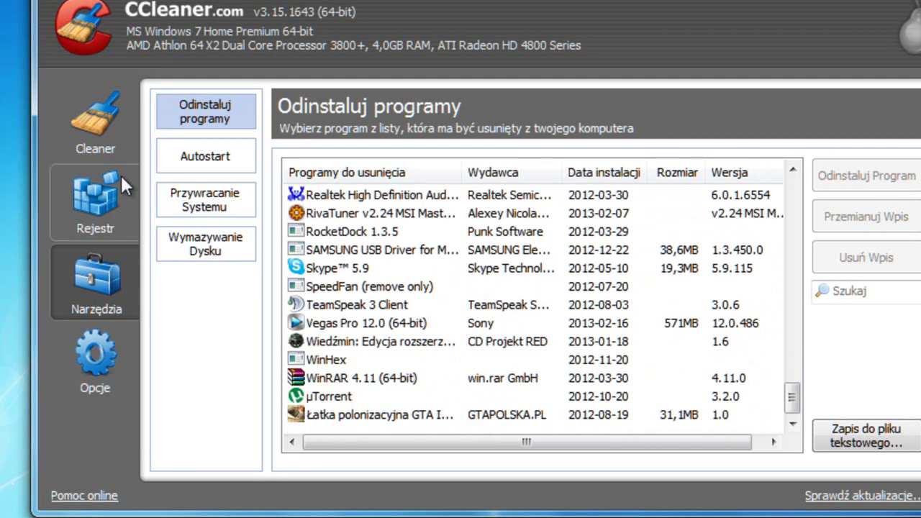
- Review the Autostart, Przywracanie Systemu and Wymazywanie Dysku tools and the Opcje section, and close CCleaner
click(208, 156)
scroll(431, 214, down, 2)
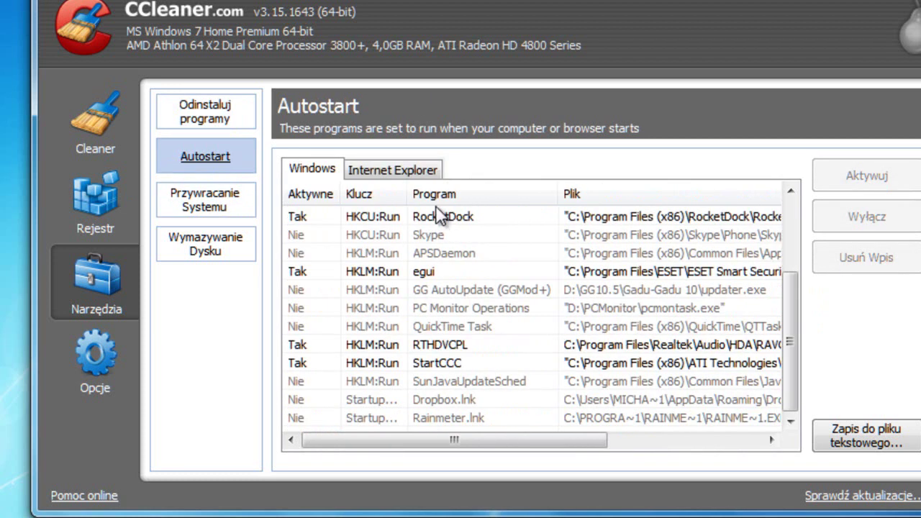
click(238, 194)
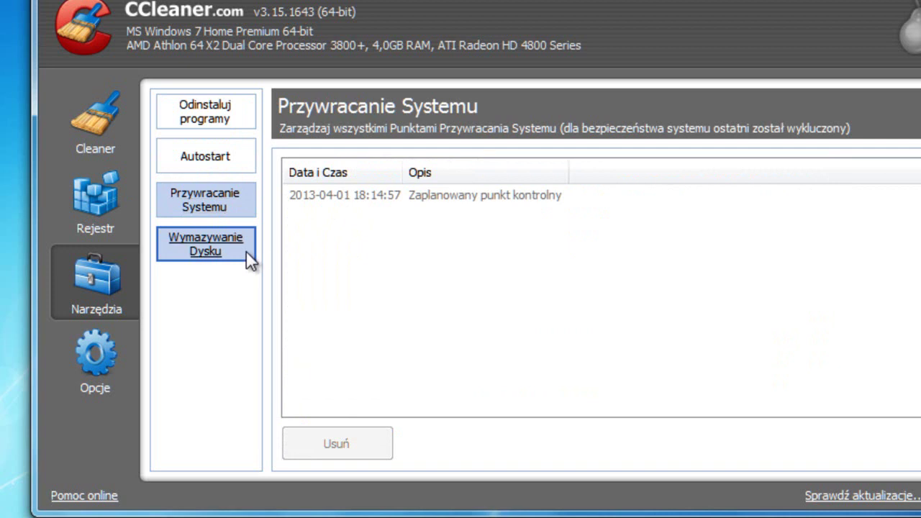
click(246, 252)
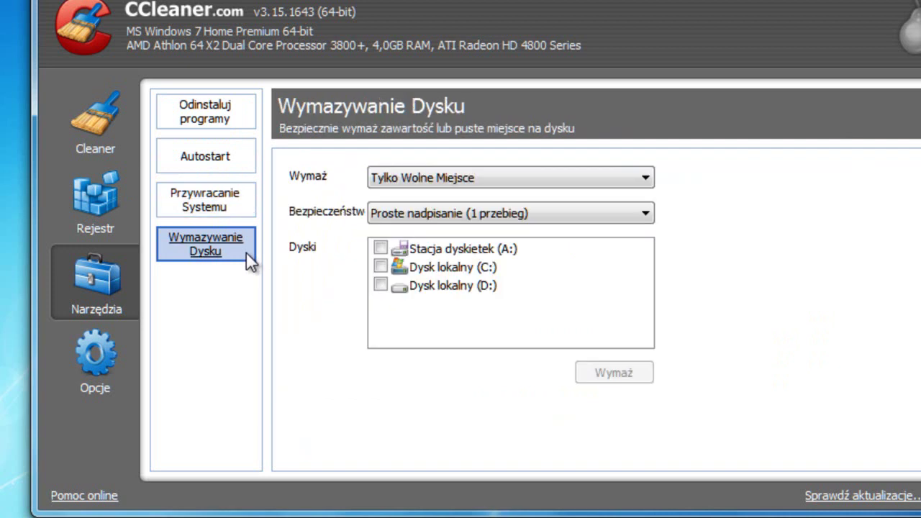
click(110, 364)
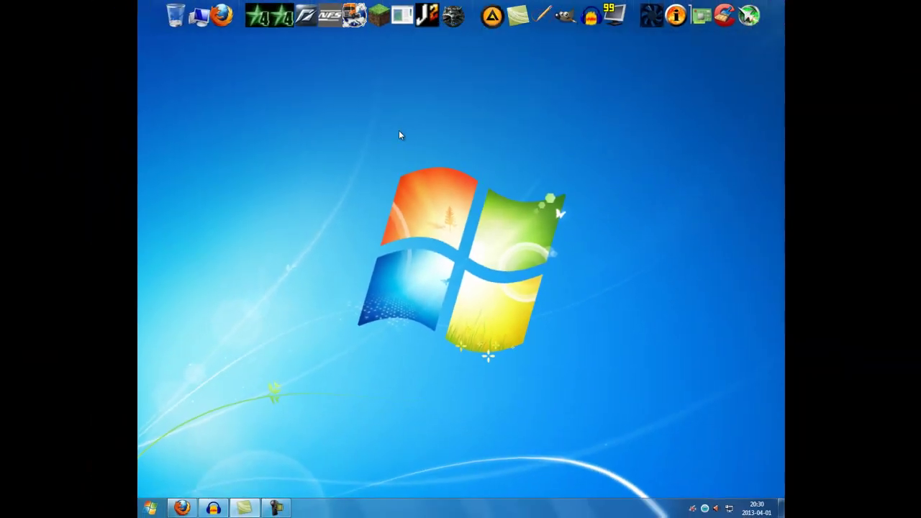
- Open the Control Panel's Programy i funkcje list and look through the installed programs
click(151, 508)
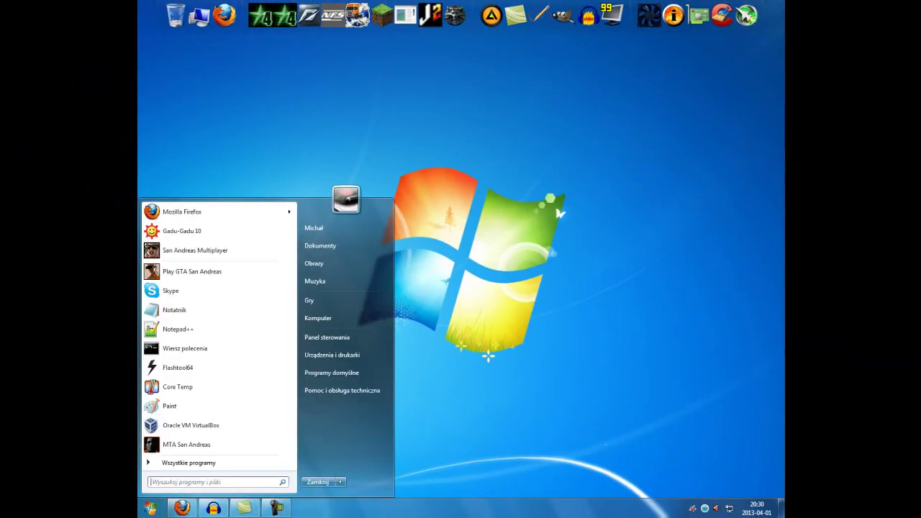
click(351, 339)
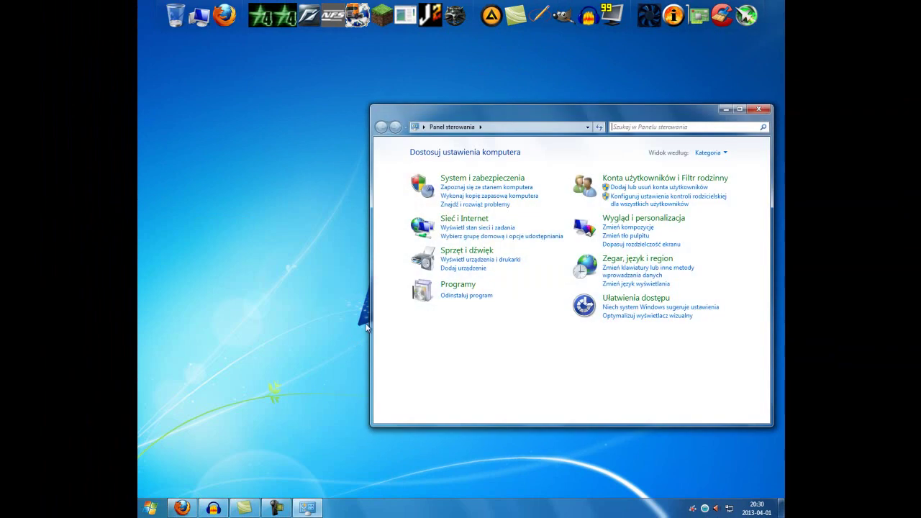
click(468, 296)
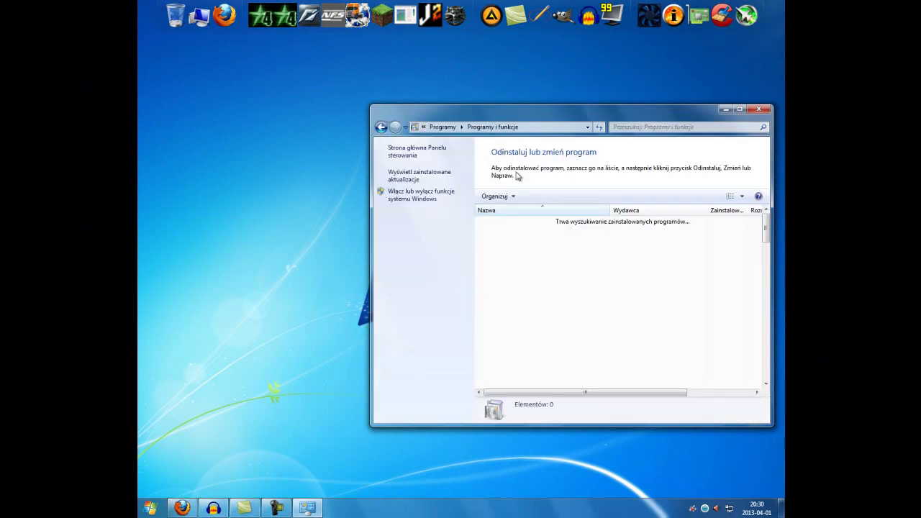
drag(538, 117, 327, 85)
scroll(397, 200, down, 2)
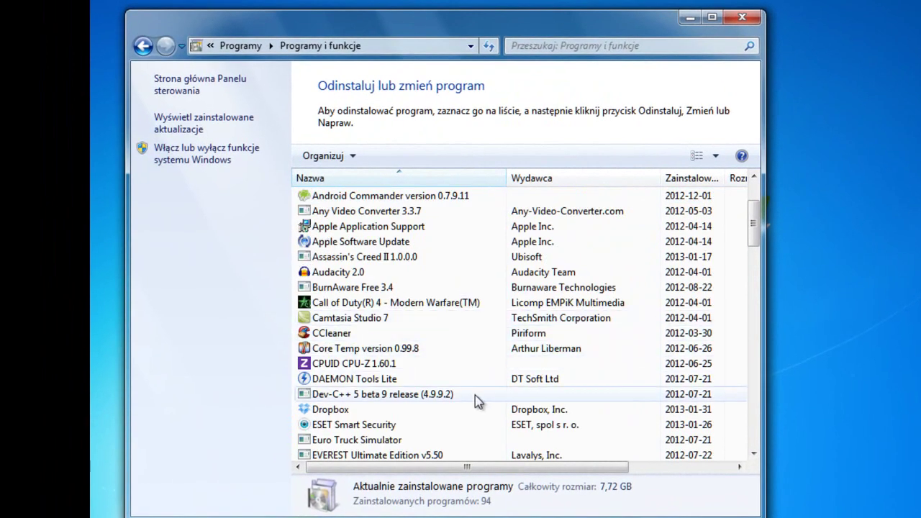
- Read through the rest of the installed programs list to its end, looking for programs to remove
scroll(433, 347, up, 2)
scroll(441, 344, down, 4)
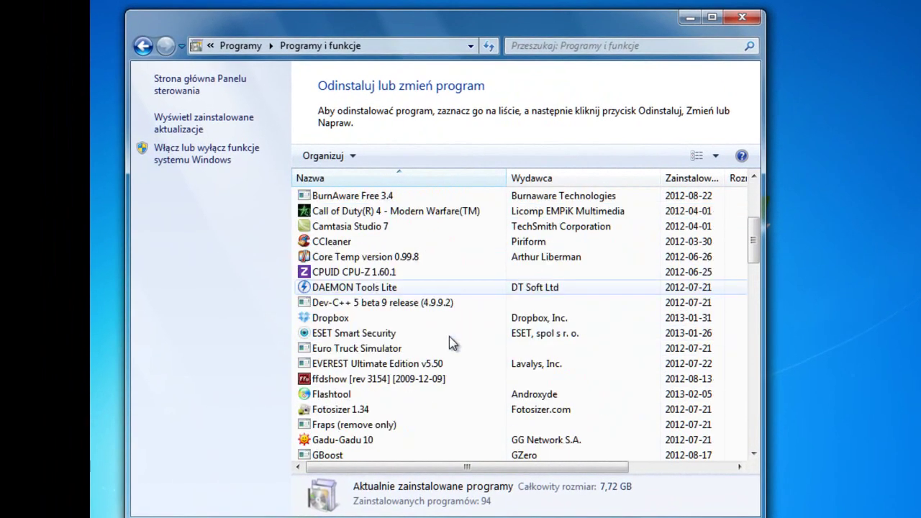
scroll(449, 337, down, 4)
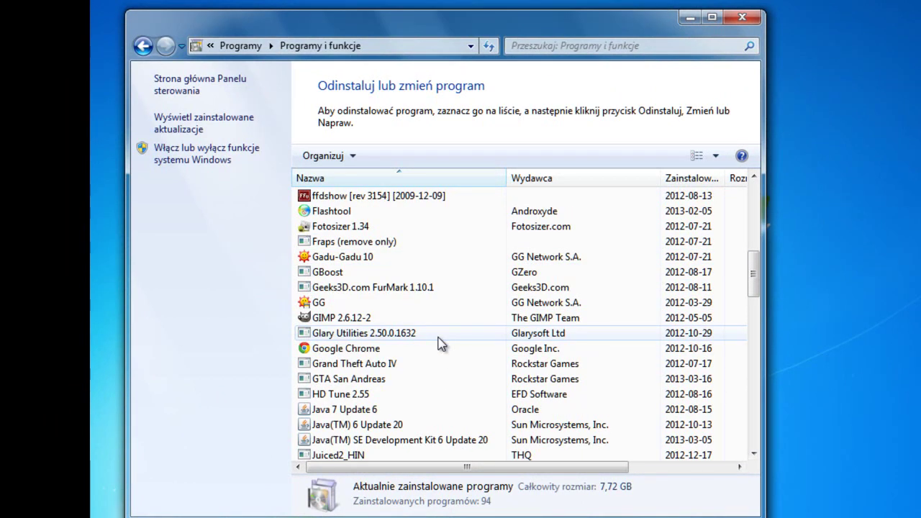
scroll(452, 296, down, 5)
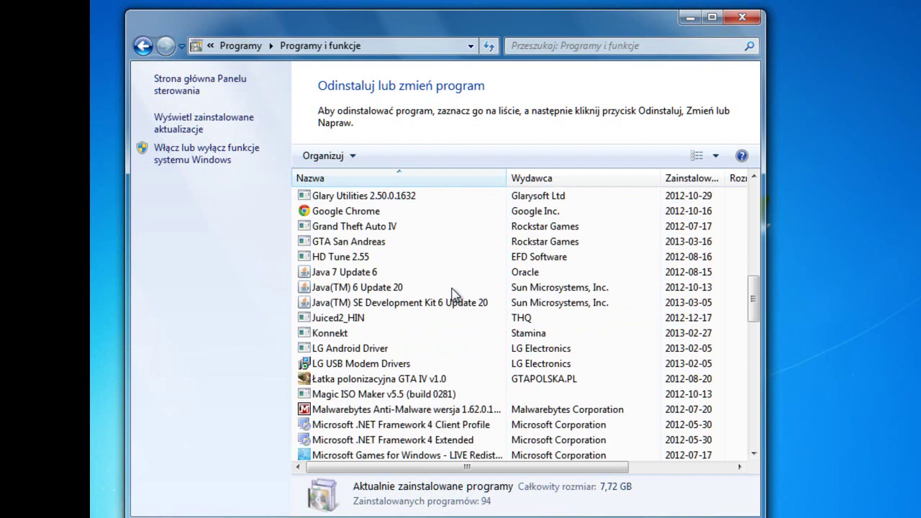
scroll(423, 364, down, 5)
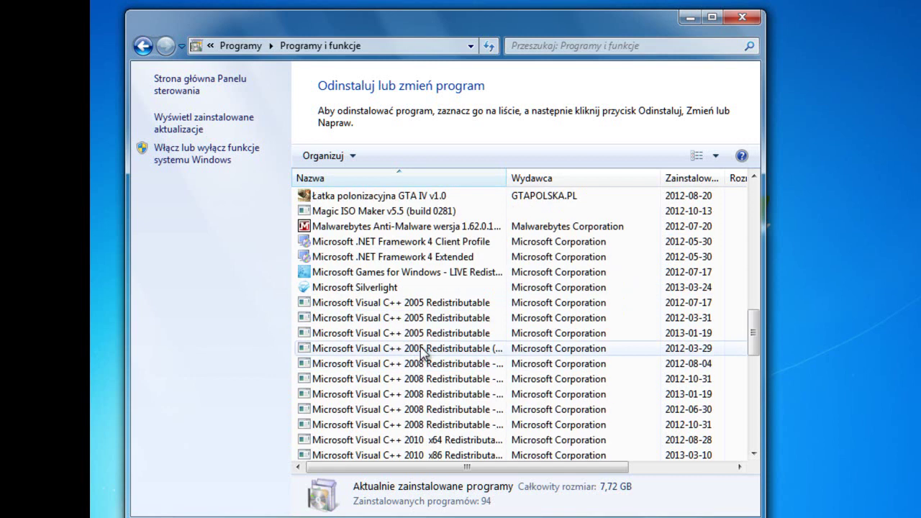
scroll(425, 349, down, 2)
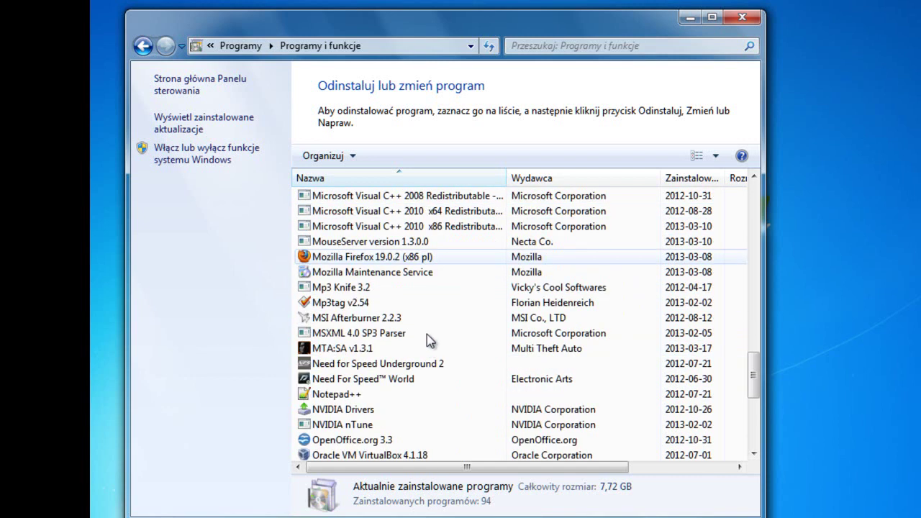
scroll(414, 308, down, 4)
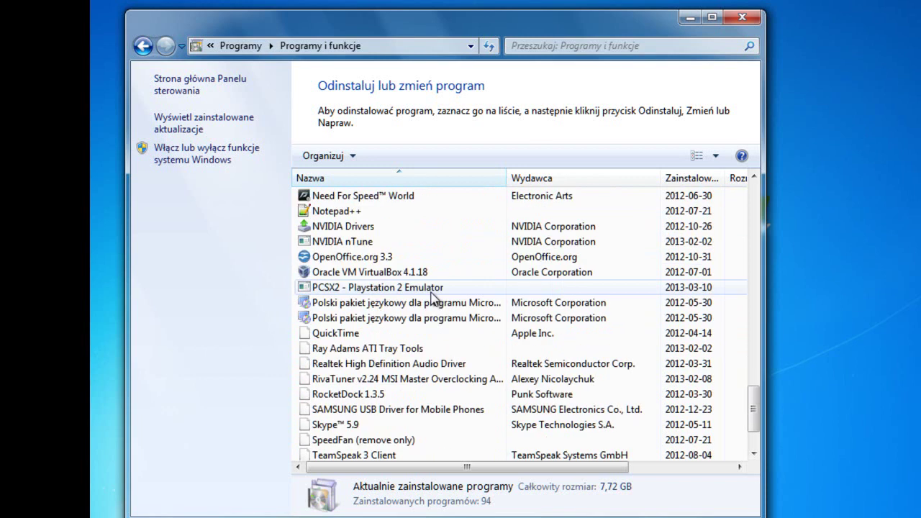
scroll(436, 303, down, 1)
scroll(434, 299, down, 1)
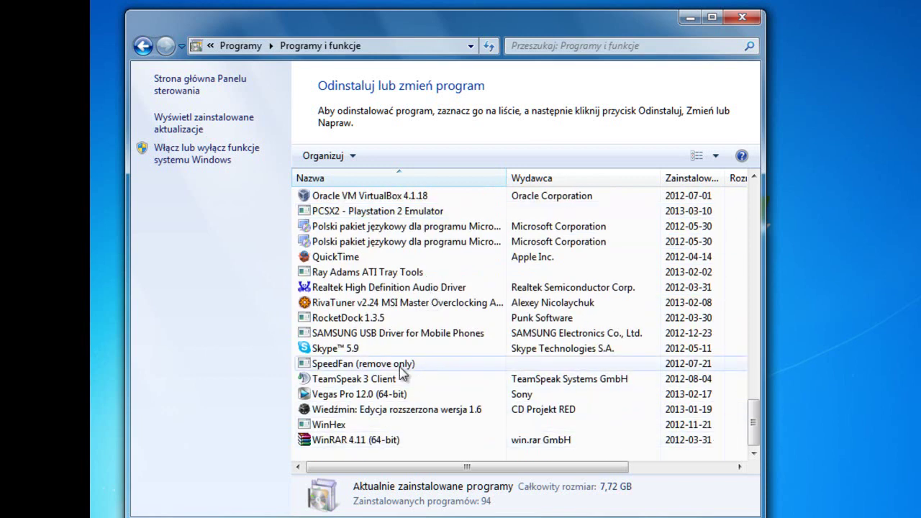
scroll(399, 367, up, 1)
scroll(401, 374, down, 1)
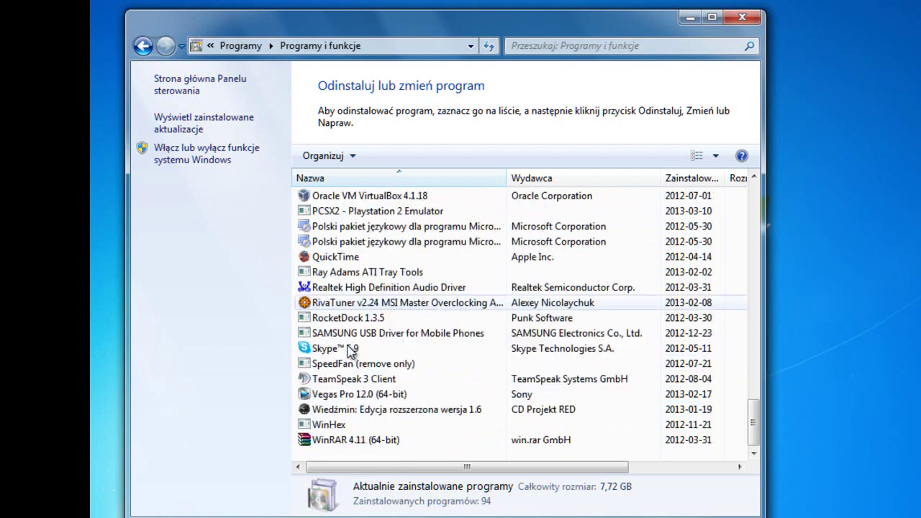
- Uninstall WinHex, confirming the removal, and look back through the installed programs to the start of the list
click(403, 431)
right_click(412, 429)
click(428, 440)
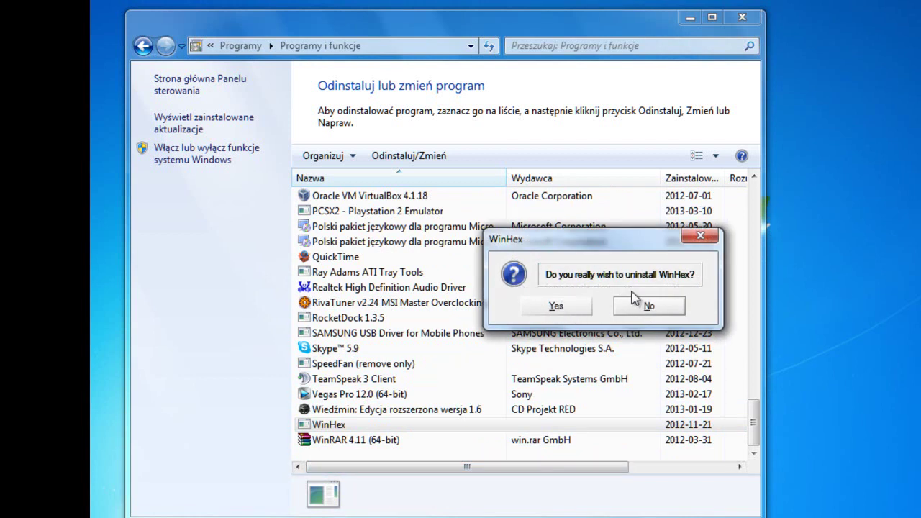
click(573, 305)
scroll(446, 389, up, 2)
scroll(459, 394, up, 6)
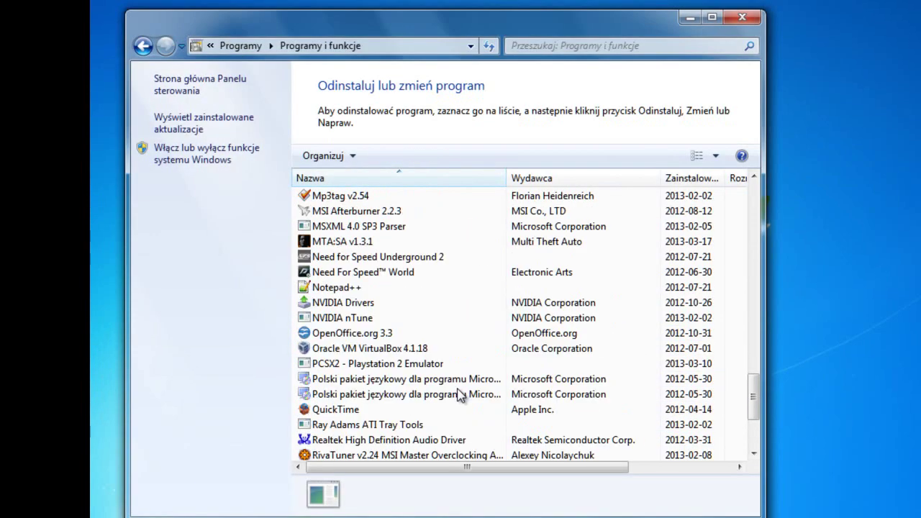
scroll(411, 327, up, 6)
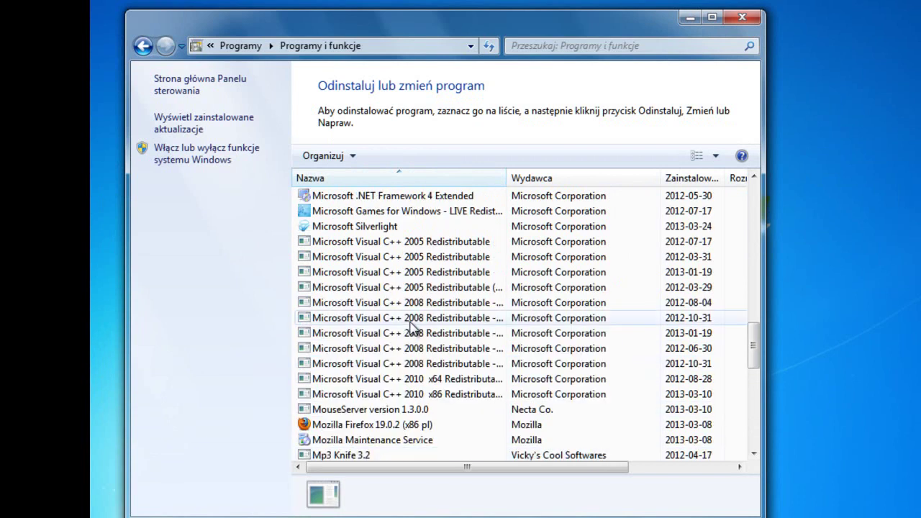
scroll(515, 389, up, 5)
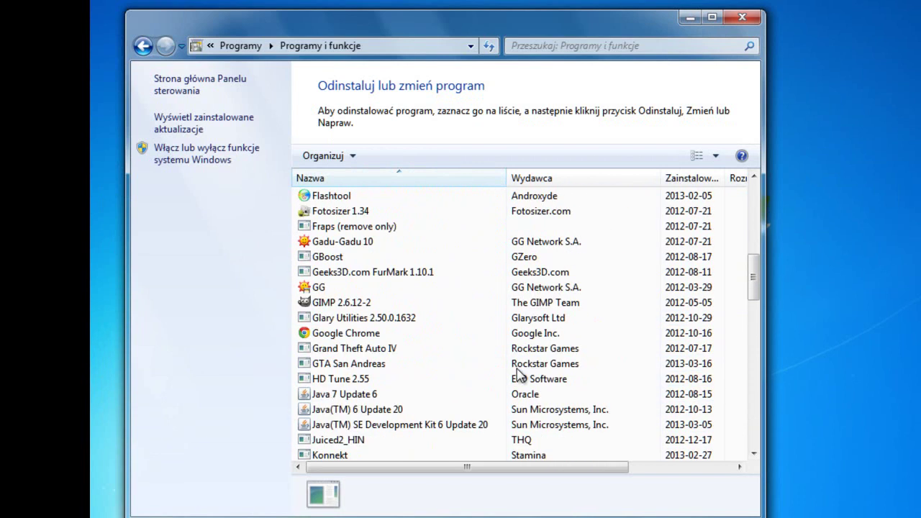
scroll(517, 372, up, 6)
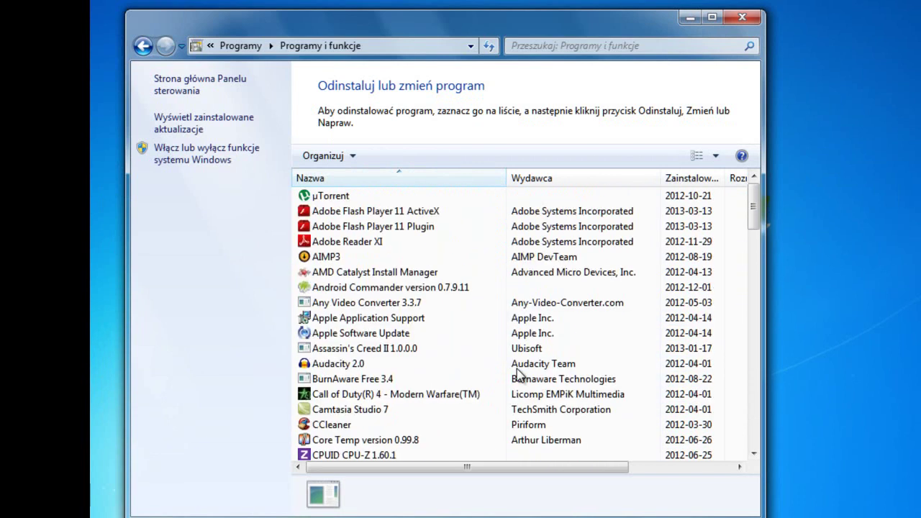
scroll(516, 374, down, 1)
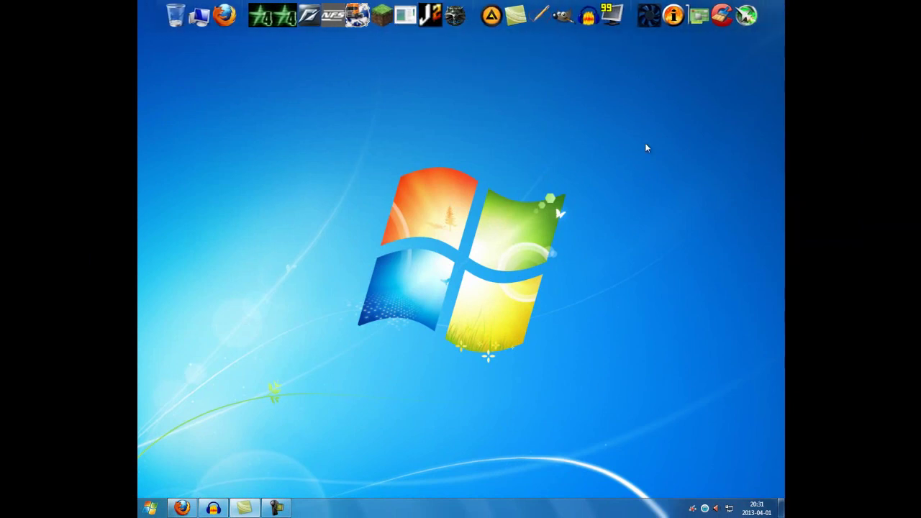
- Search the installed programs for gboost and launch GBoost
click(150, 508)
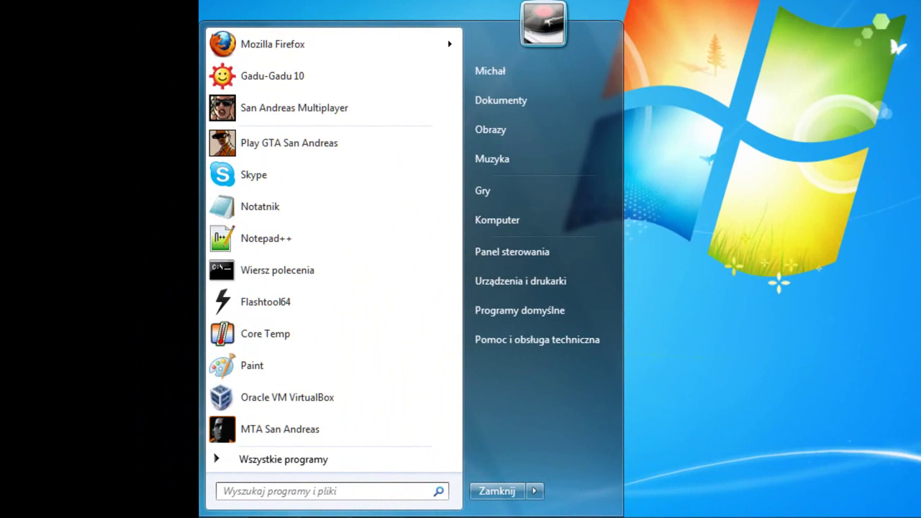
text(gboost)
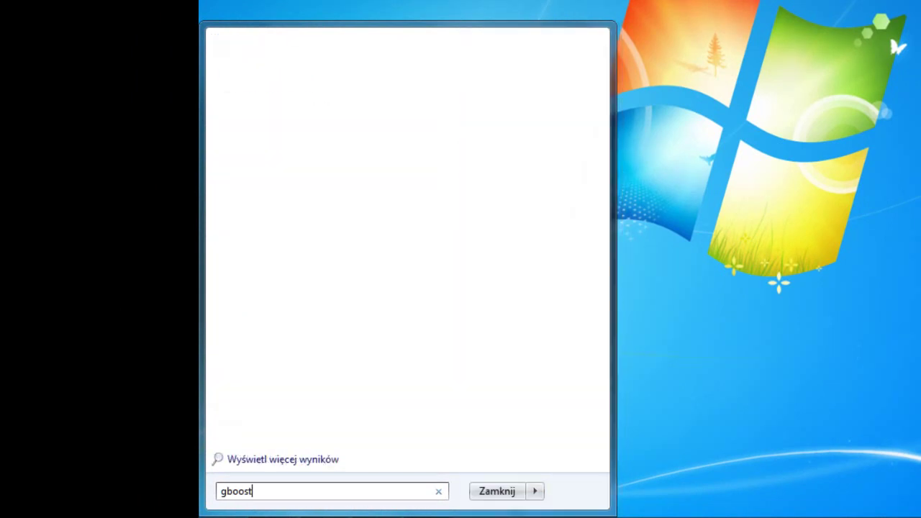
key(Return)
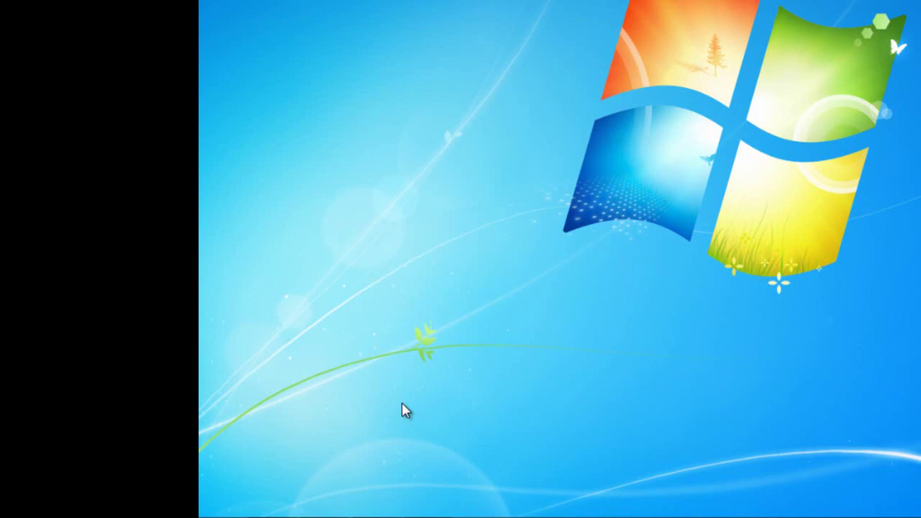
key(super)
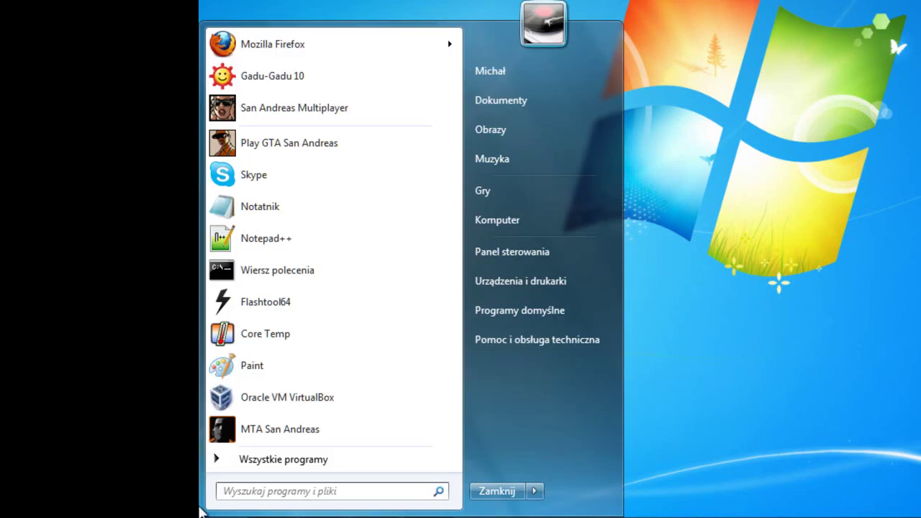
text(gboost)
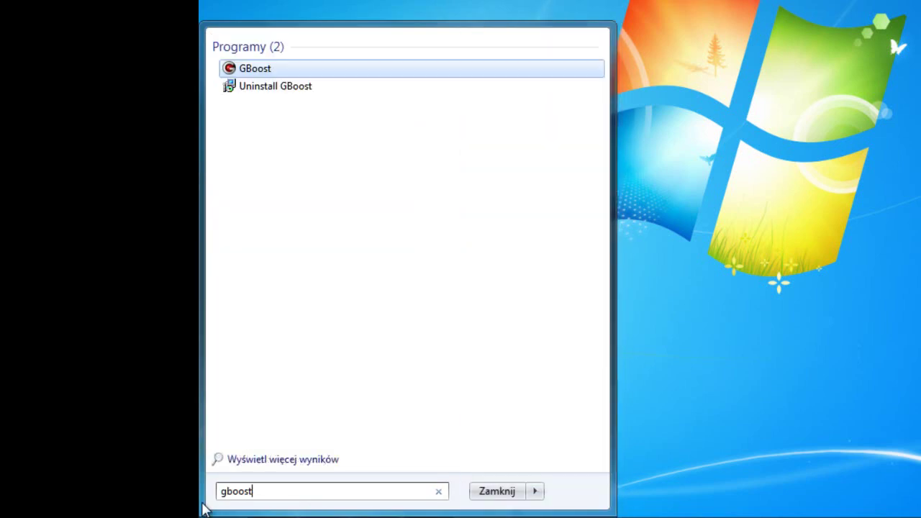
right_click(283, 70)
click(724, 72)
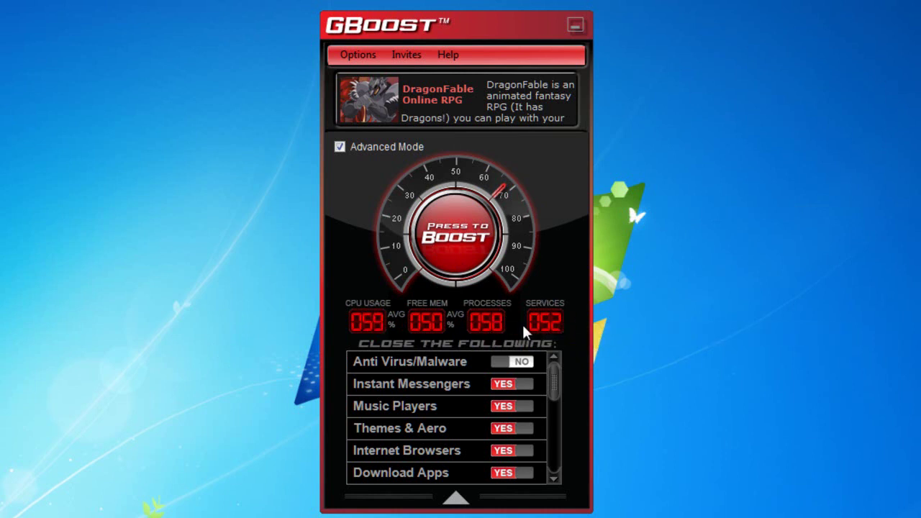
- Review all the program and service categories GBoost is set to close, and start the boost
drag(557, 368, 575, 355)
scroll(554, 376, down, 1)
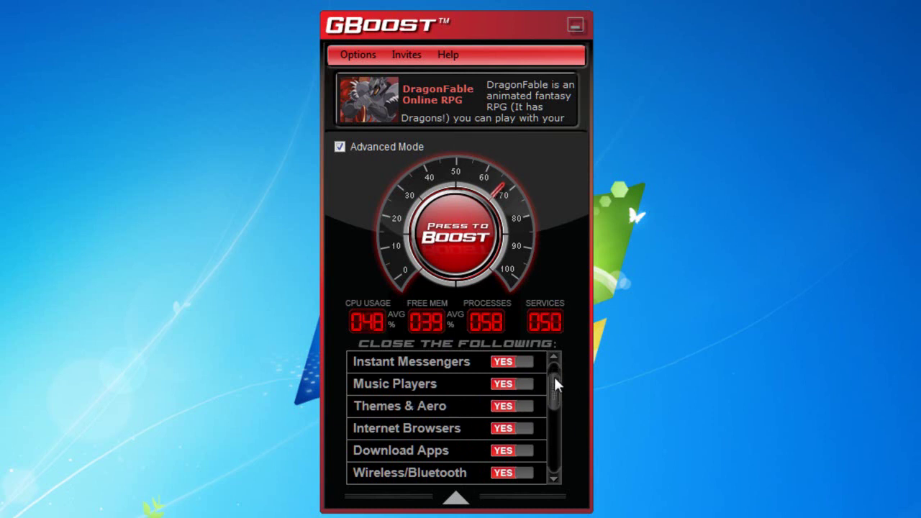
scroll(554, 378, down, 1)
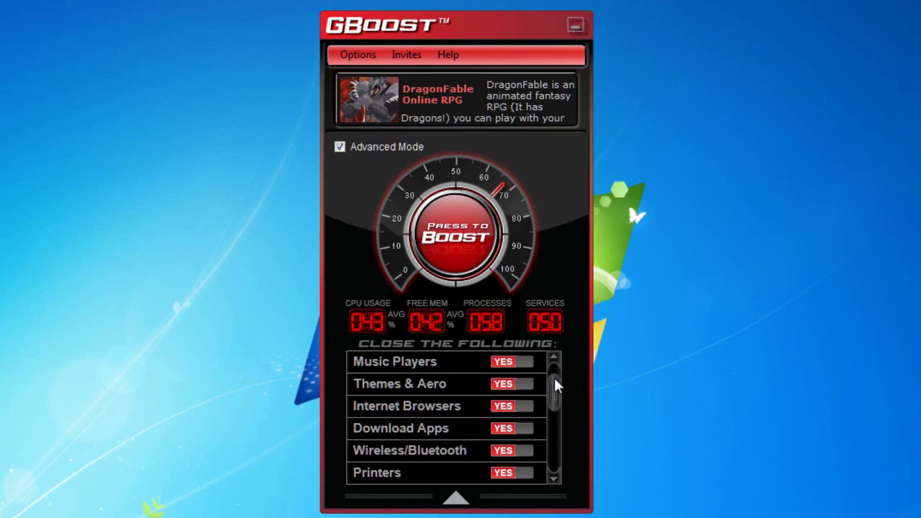
drag(554, 379, 560, 415)
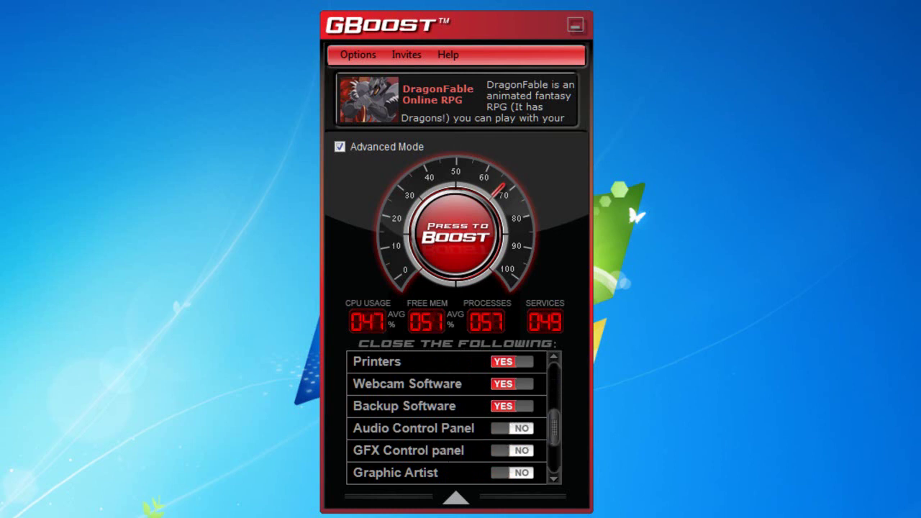
scroll(550, 430, down, 1)
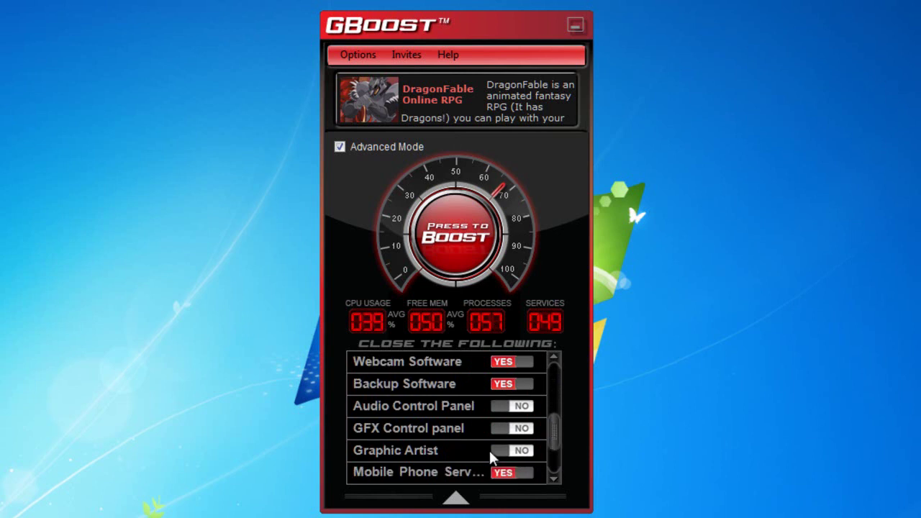
scroll(551, 435, down, 3)
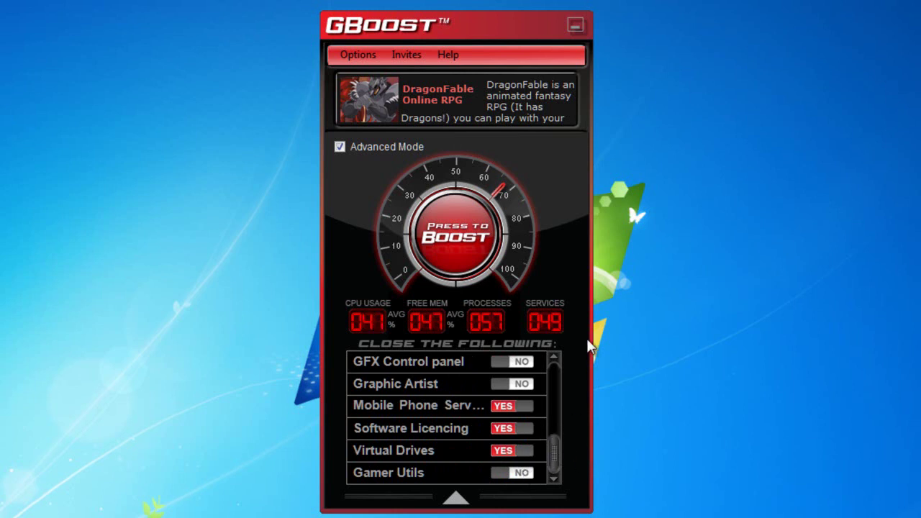
drag(556, 447, 566, 355)
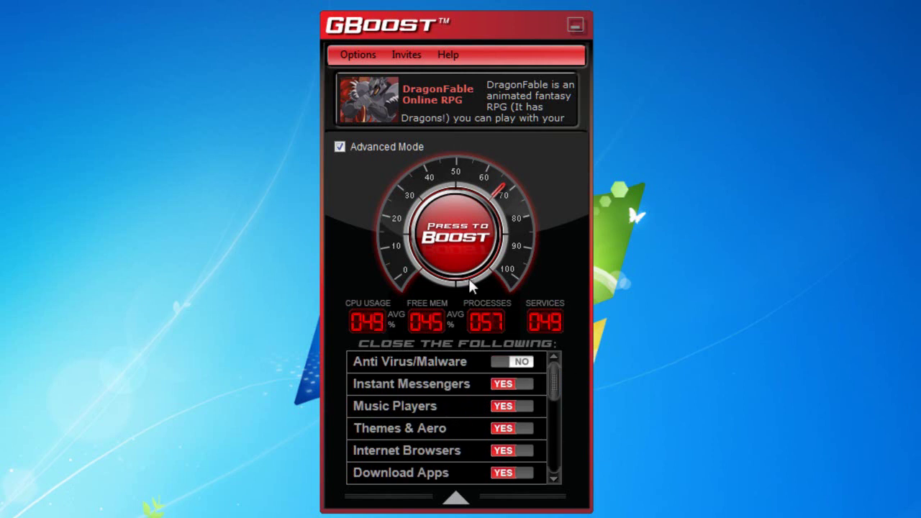
click(472, 238)
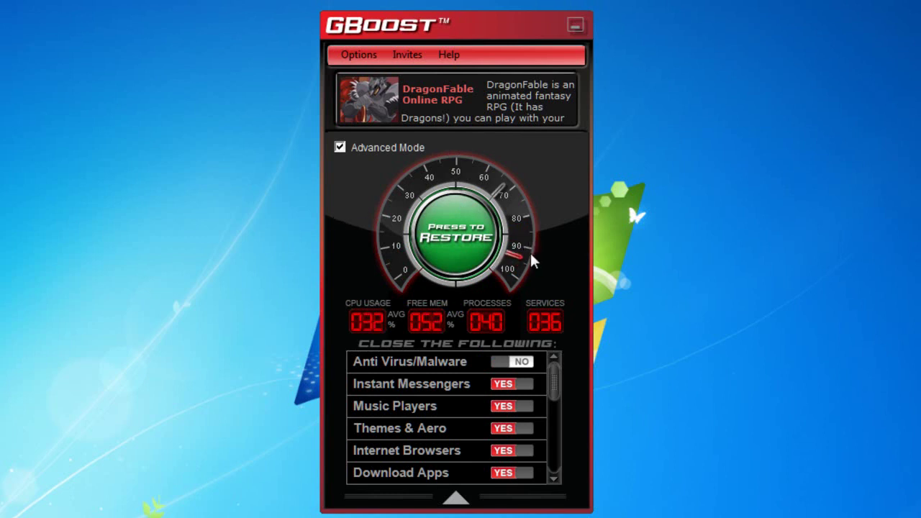
- Examine GBoost's performance gauge and category list in the boosted state, and restore the system to its normal state
mouse_move(507, 185)
scroll(557, 461, down, 5)
scroll(562, 401, up, 6)
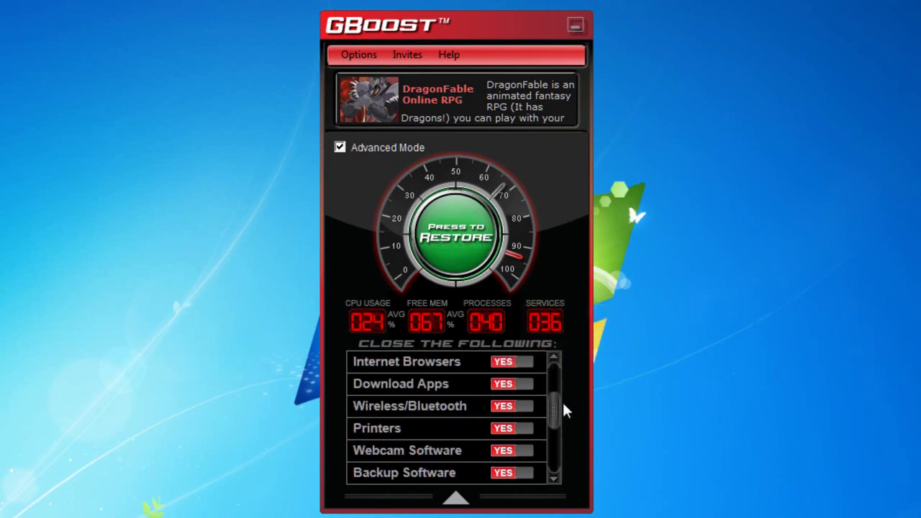
scroll(561, 404, down, 3)
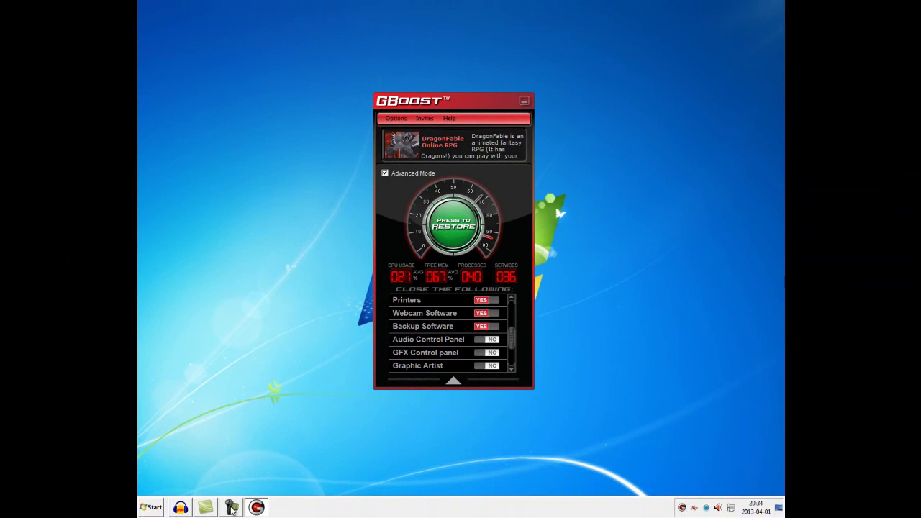
mouse_move(232, 511)
mouse_move(767, 503)
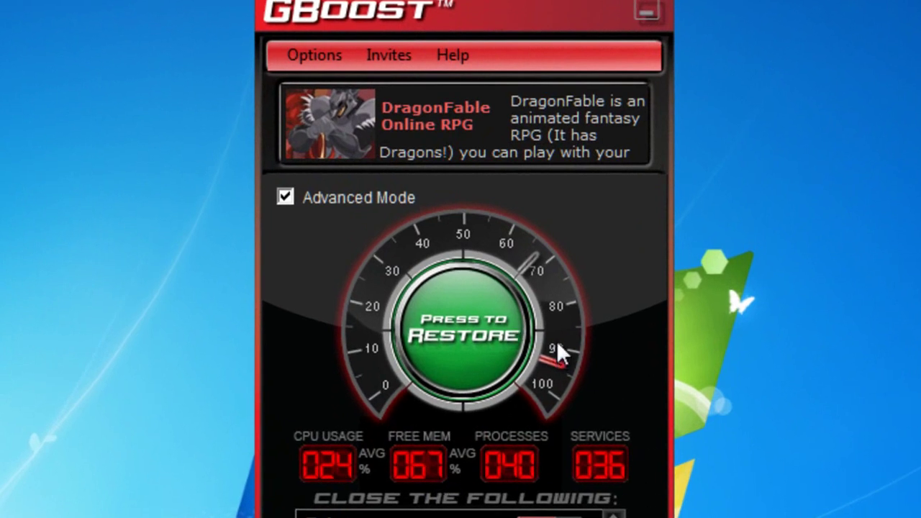
click(472, 318)
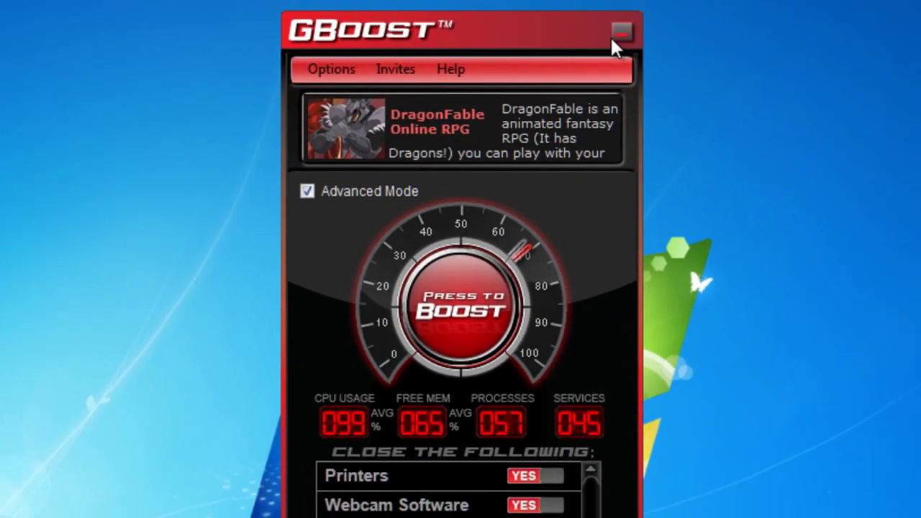
- Minimize GBoost, exit it completely, and close the empty Firefox window
click(647, 10)
right_click(681, 509)
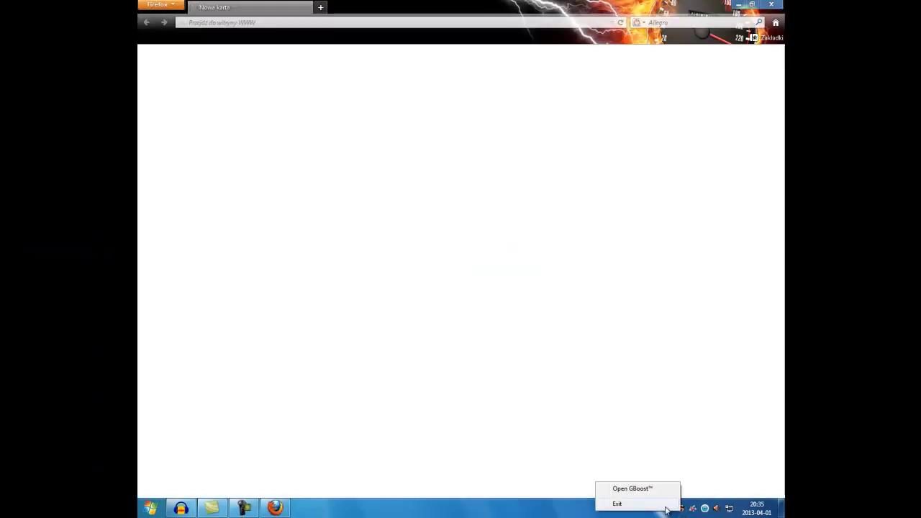
click(616, 501)
click(770, 3)
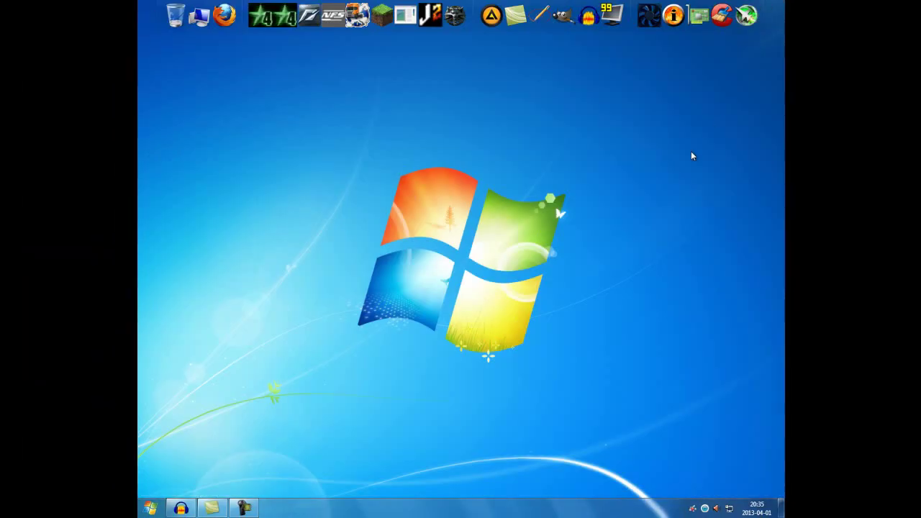